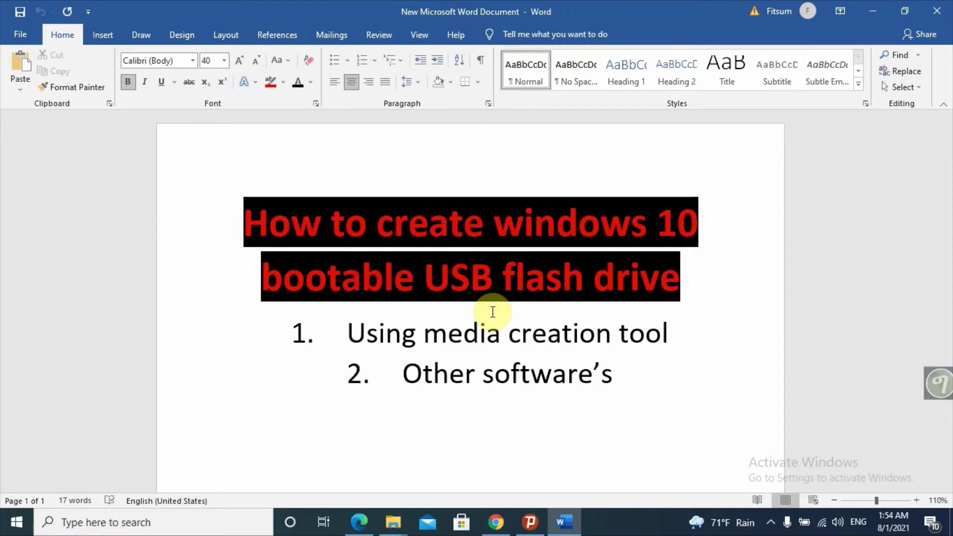
- Point out the 'Using media creation tool' line, then search Chrome for 'windows 10 free download'
left_click_drag(350, 334, 678, 334)
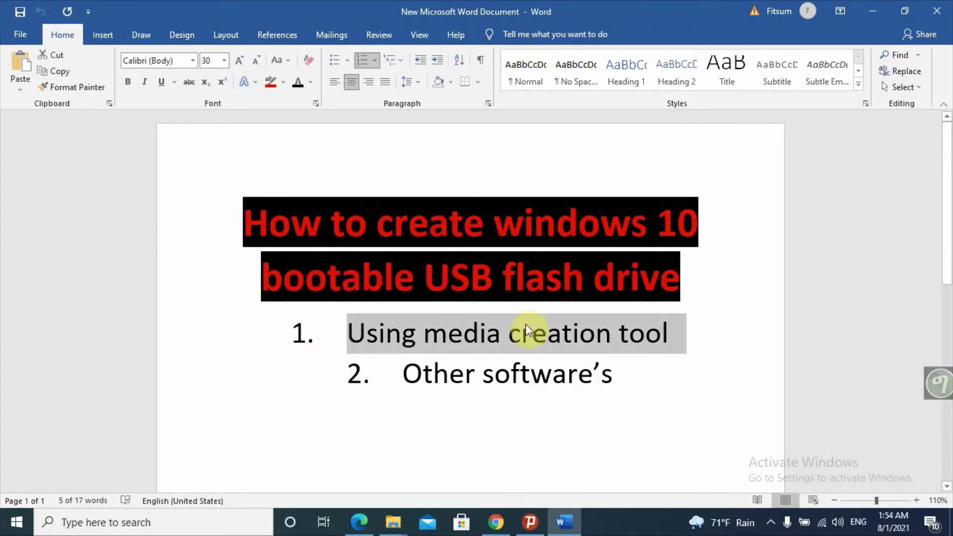
left_click(498, 526)
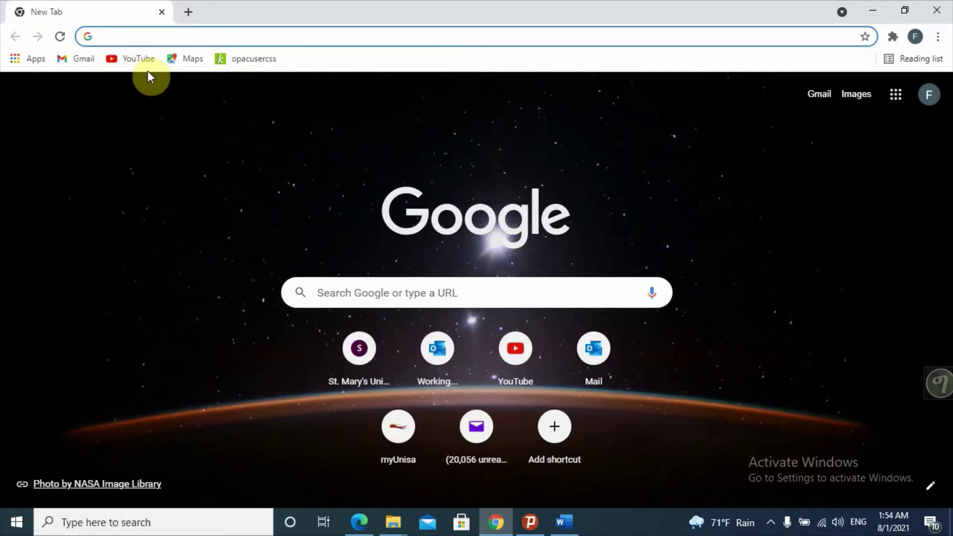
type("windows 10 free download")
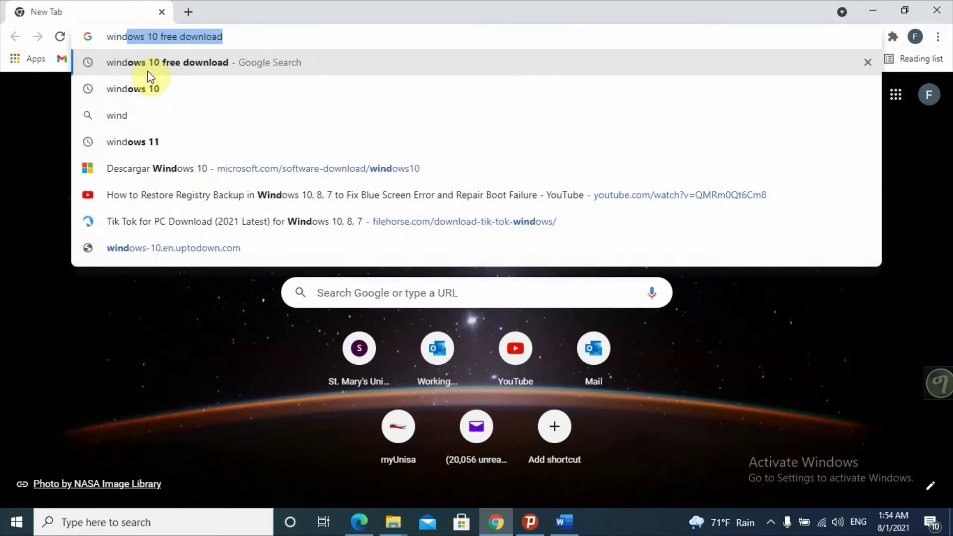
key("Return")
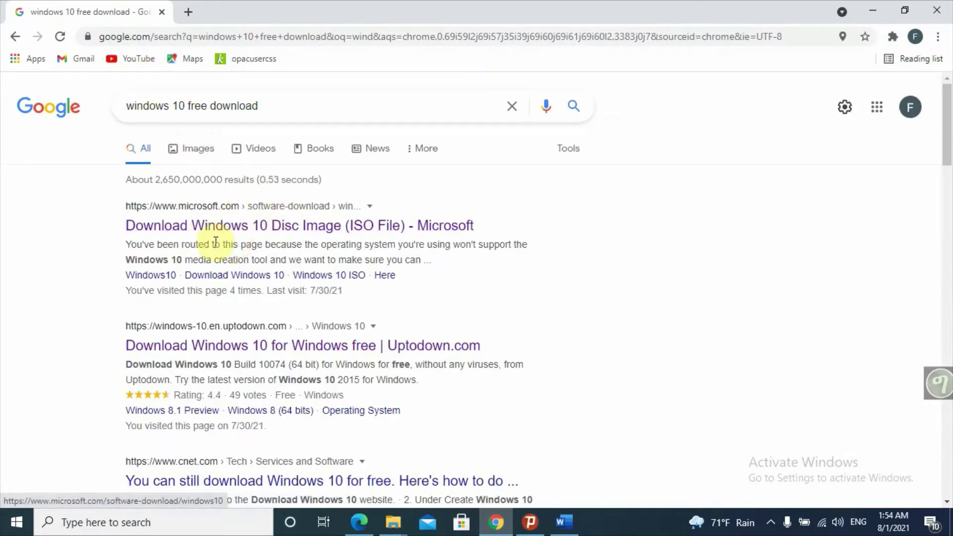
- Open Microsoft's Windows 10 download page, translate it to English, and download the media creation tool
left_click(307, 232)
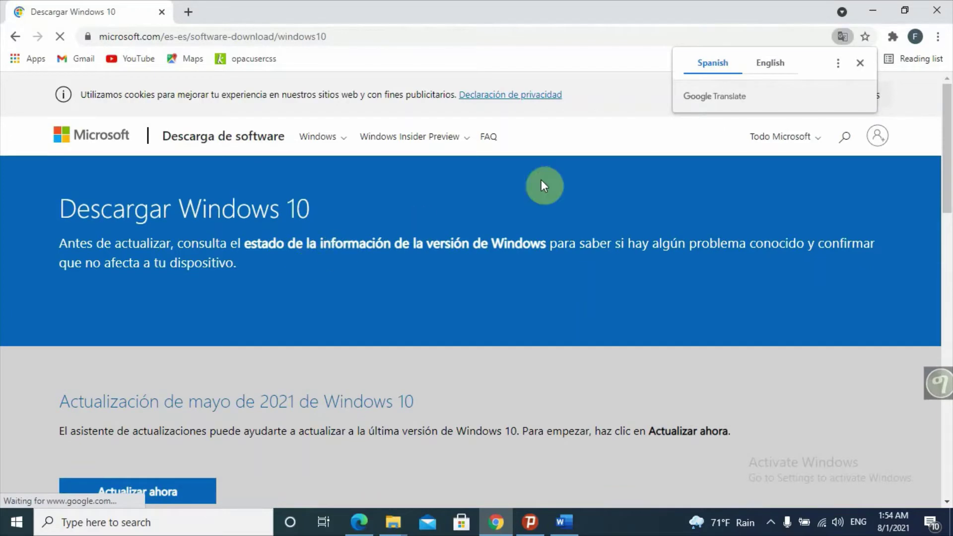
left_click(769, 63)
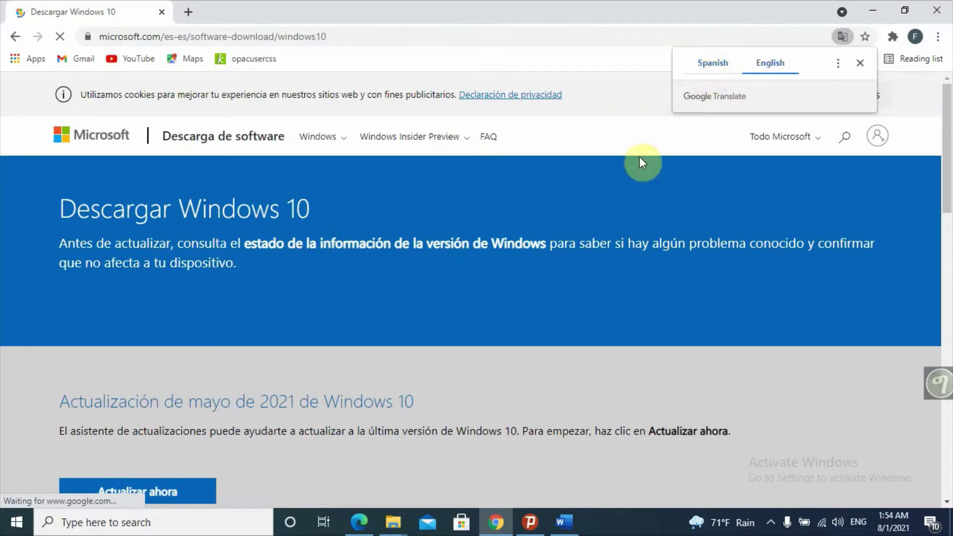
scroll(248, 264, "down", 3)
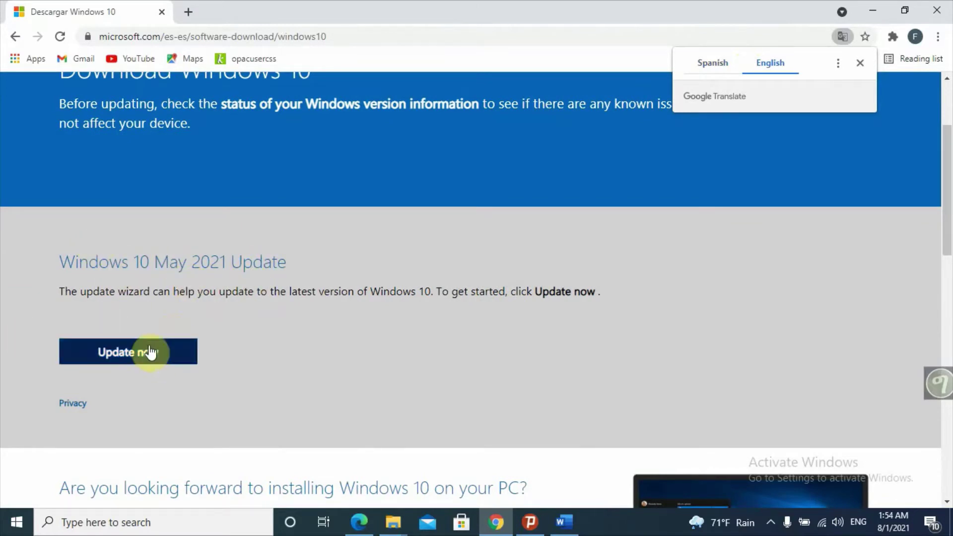
left_click(166, 351)
scroll(191, 329, "down", 4)
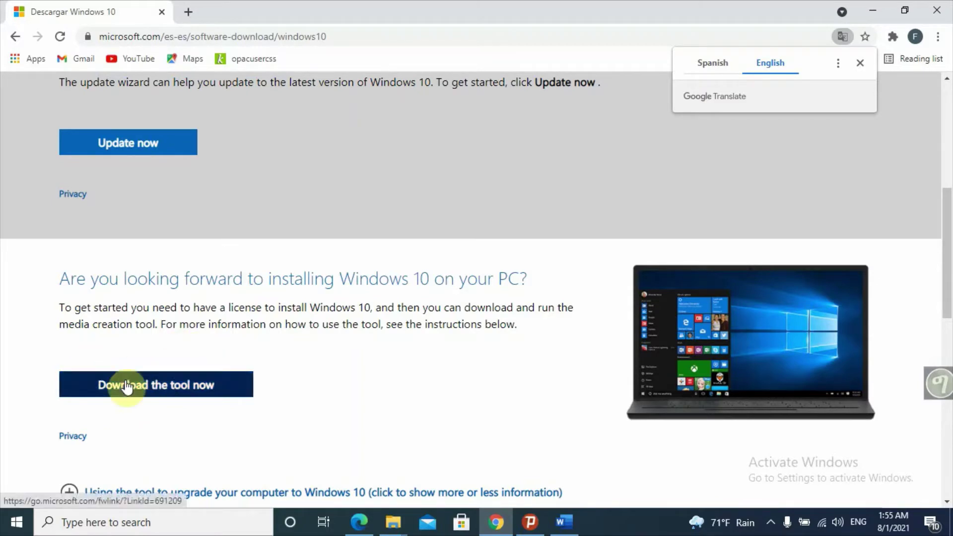
left_click(172, 387)
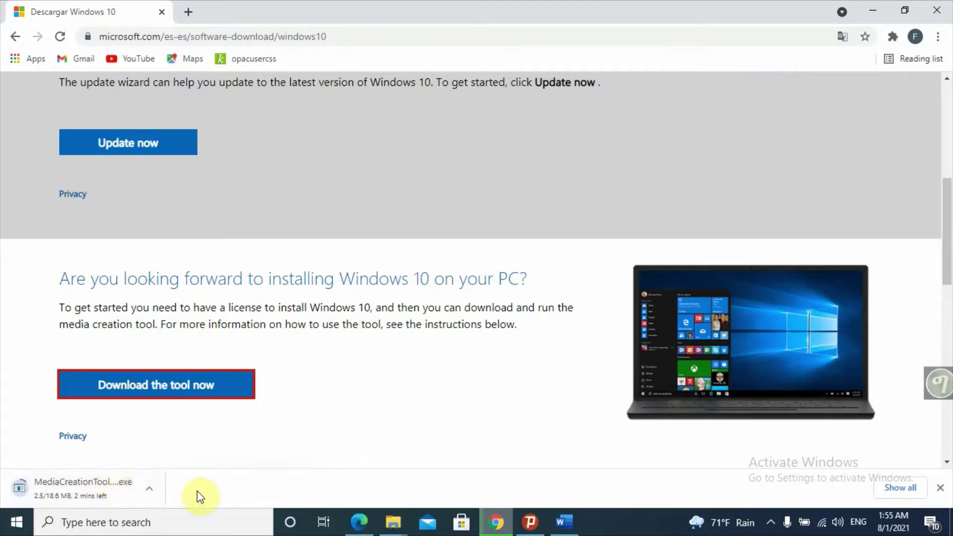
- Run MediaCreationTool21H1 from the 'window' folder in File Explorer
left_click(393, 523)
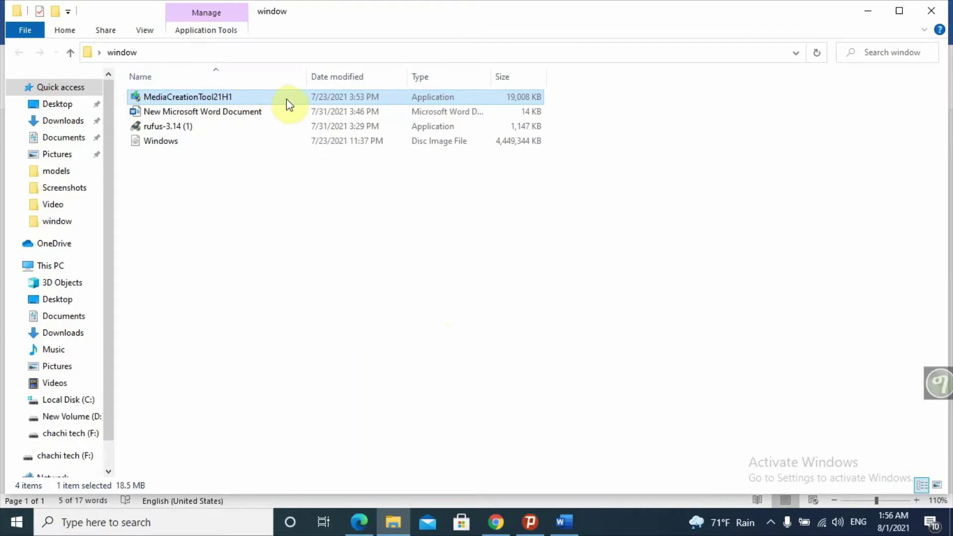
mouse_move(294, 104)
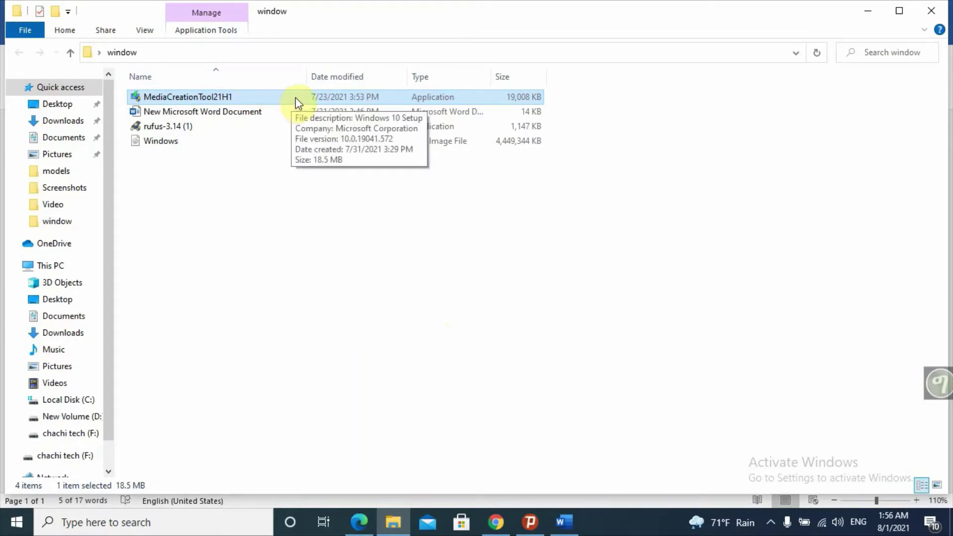
double_click(296, 98)
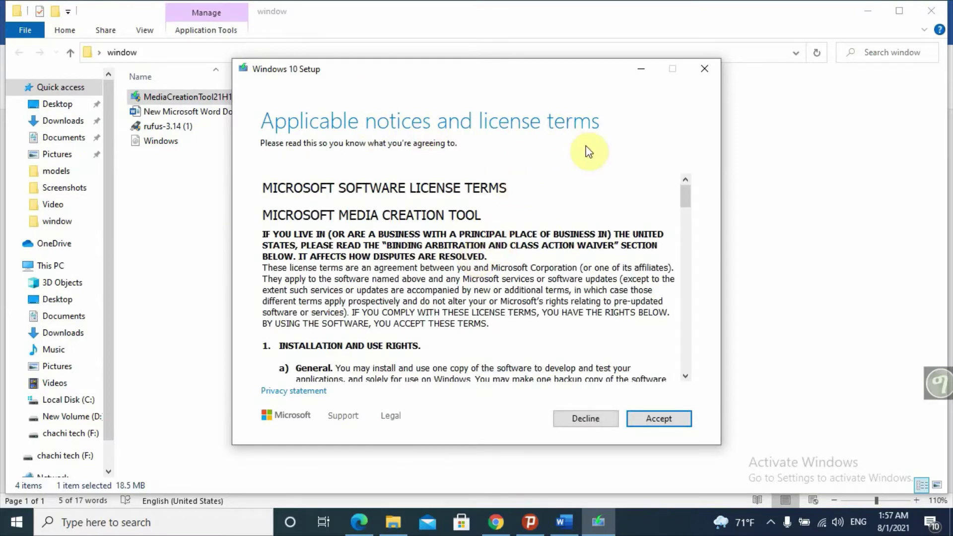
- Scroll through the Windows 10 license terms and accept them
scroll(589, 238, "down", 15)
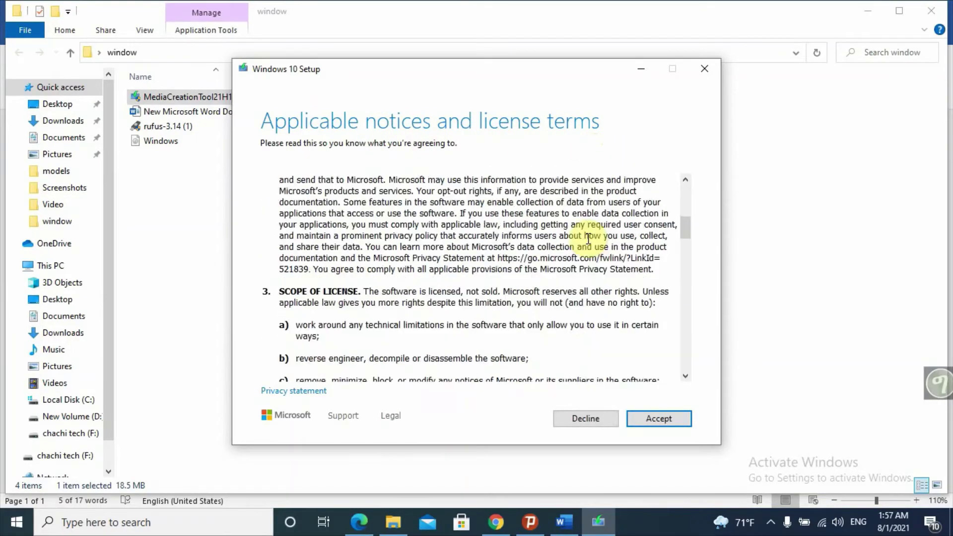
scroll(594, 225, "down", 10)
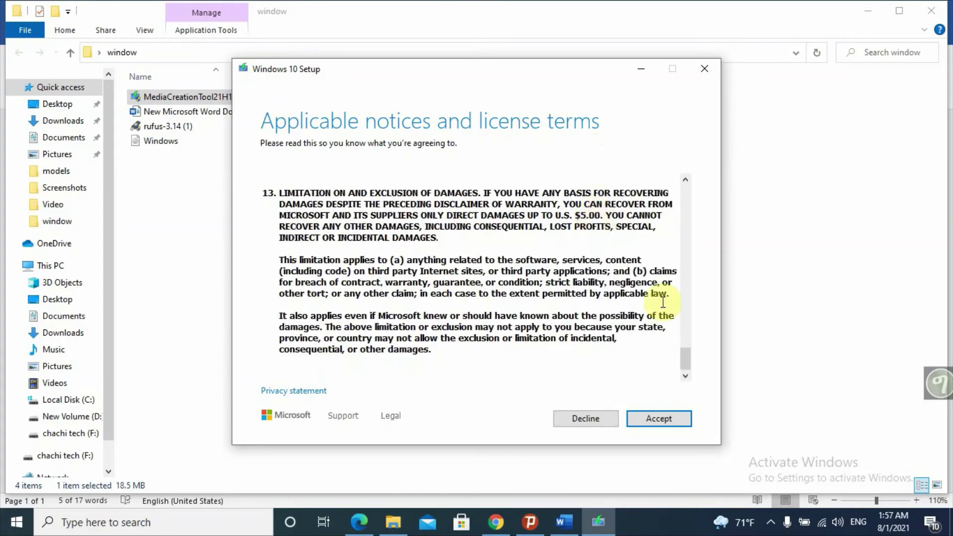
left_click(665, 419)
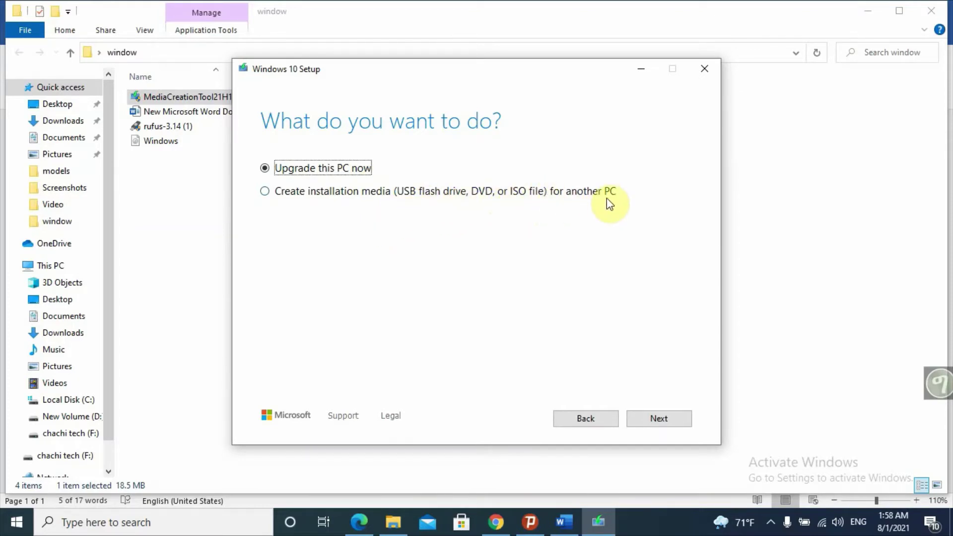
- Select 'Create installation media for another PC' and continue
left_click(268, 192)
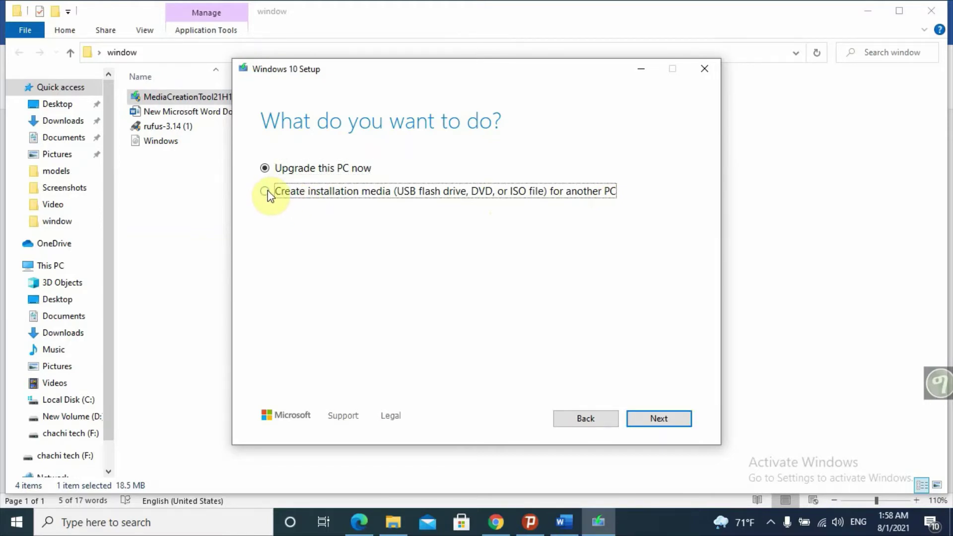
left_click(671, 418)
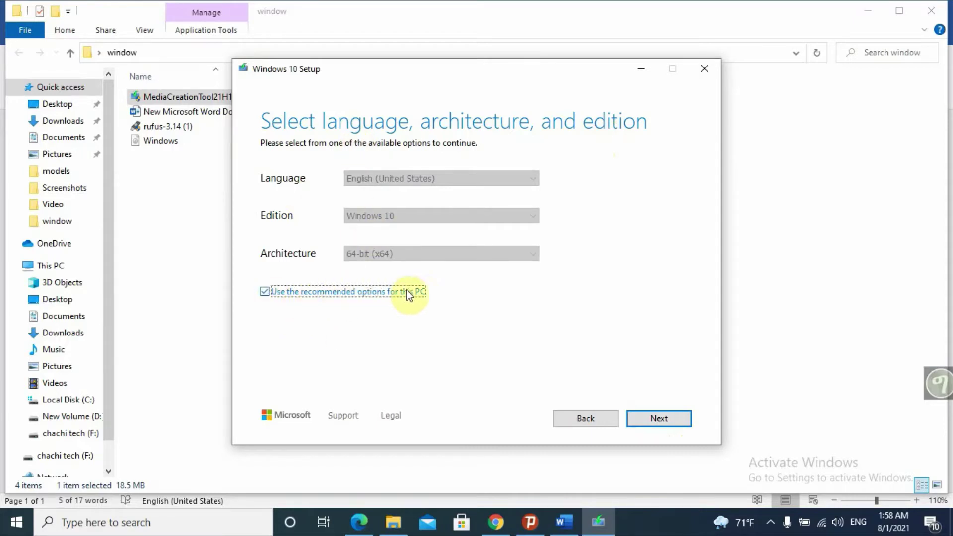
- Review the dropdowns, keeping English (United States), Windows 10 and 64-bit (x64), then re-tick recommended options
left_click(265, 292)
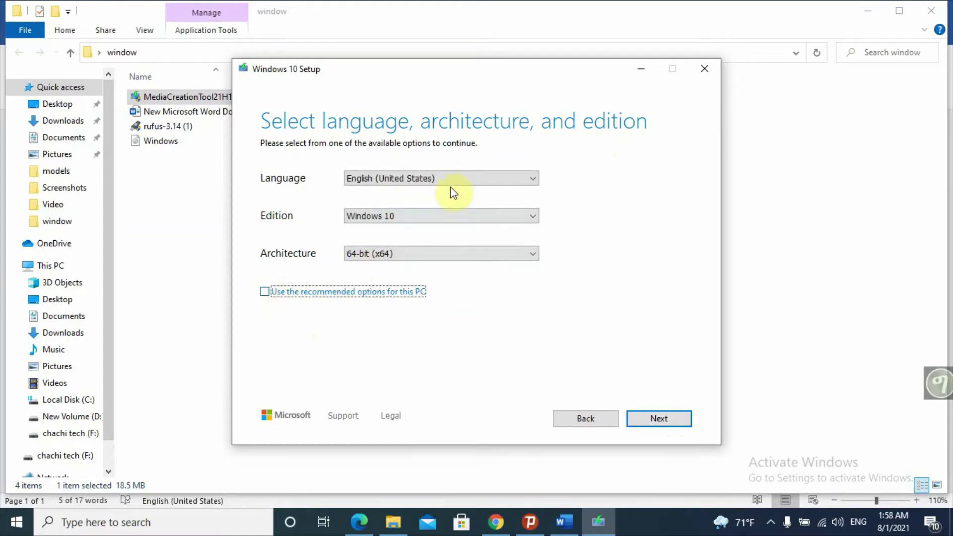
left_click(469, 180)
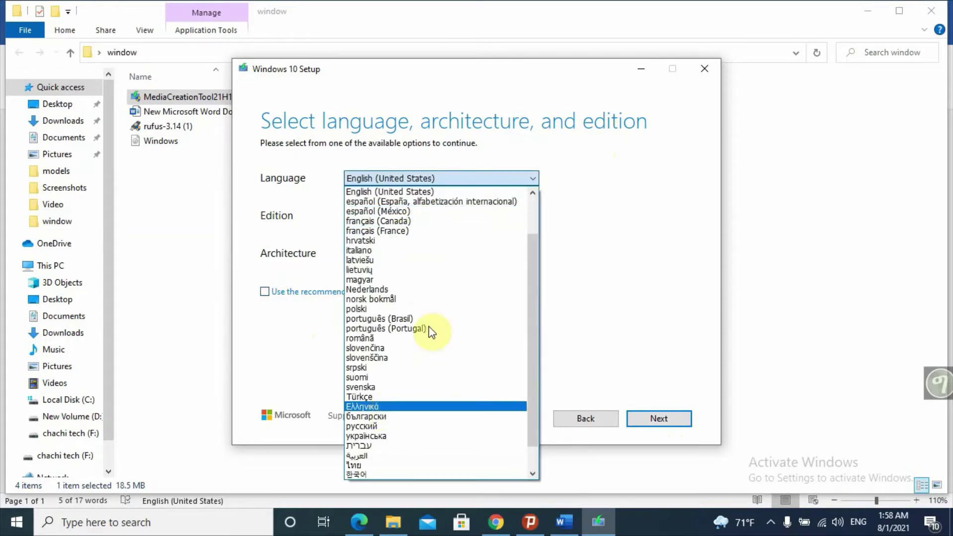
left_click(630, 219)
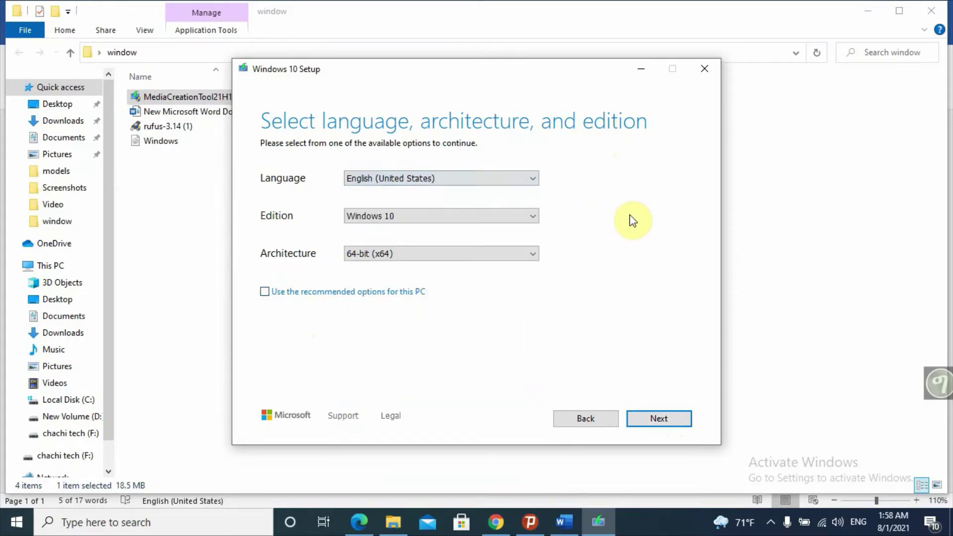
left_click(497, 215)
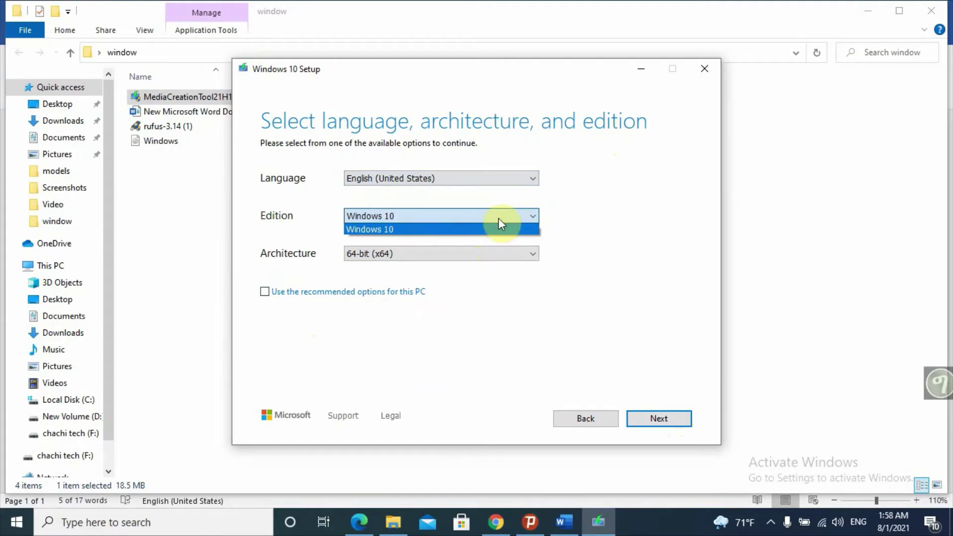
left_click(498, 219)
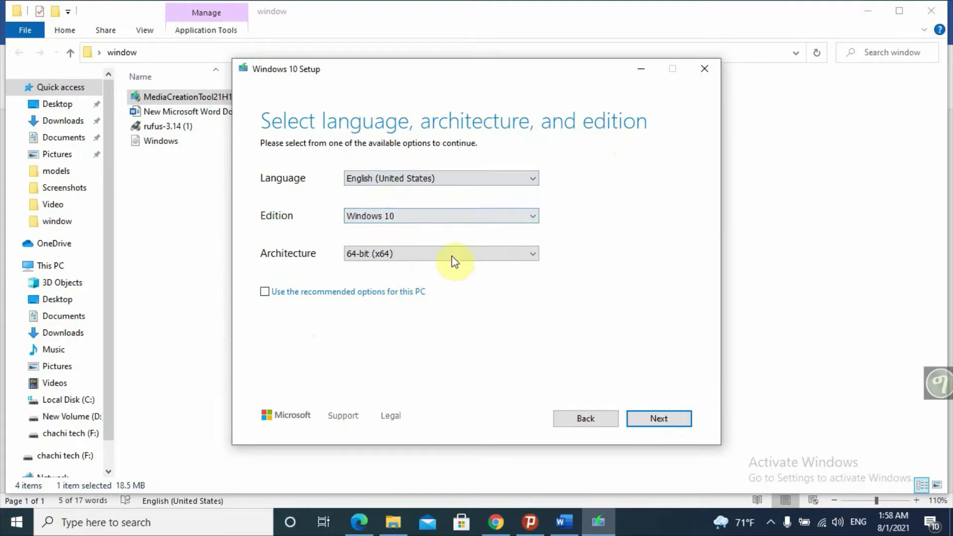
left_click(478, 254)
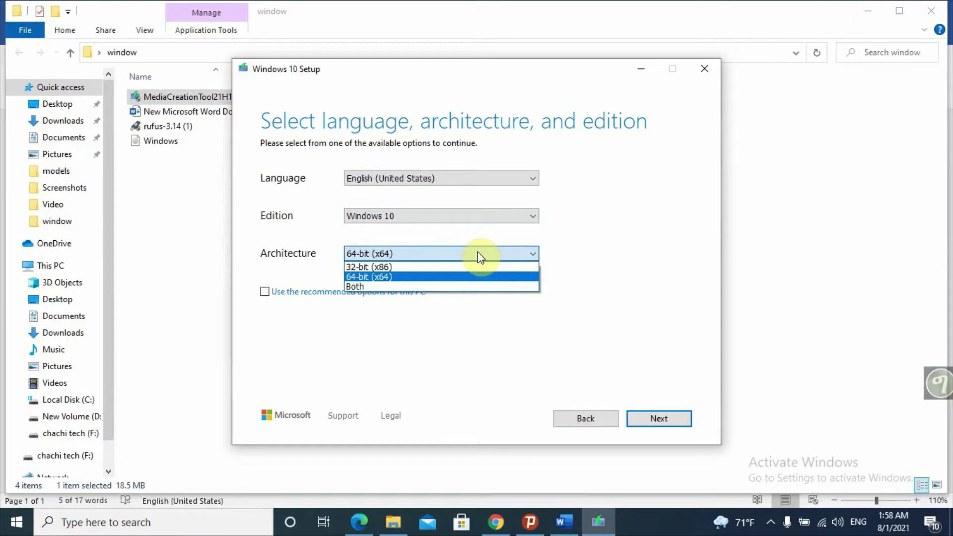
left_click(407, 279)
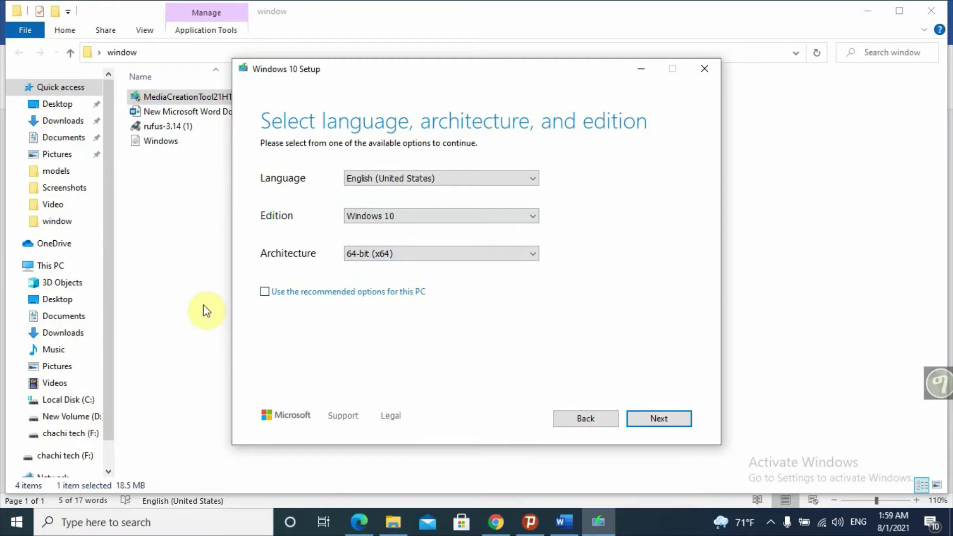
left_click(265, 293)
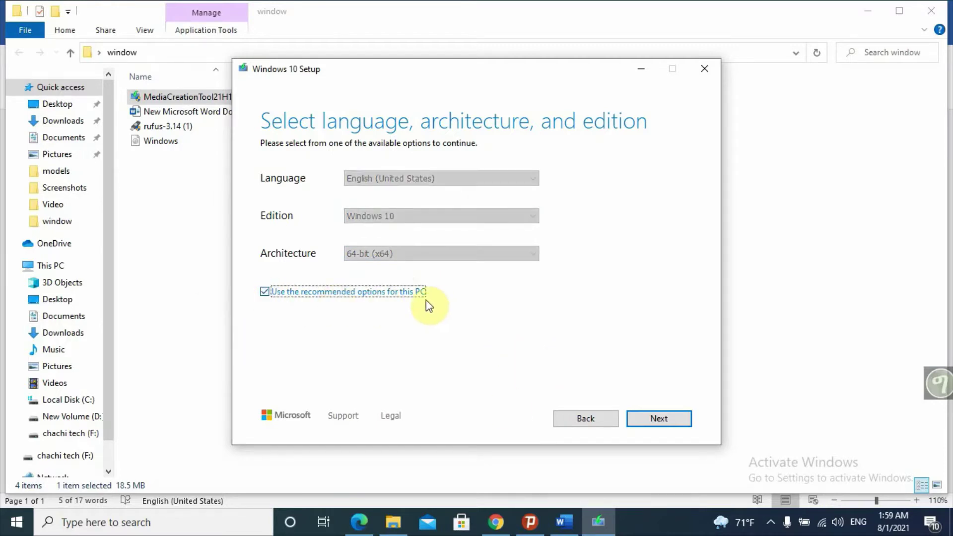
- Continue to the media choice page with USB flash drive selected
left_click(673, 419)
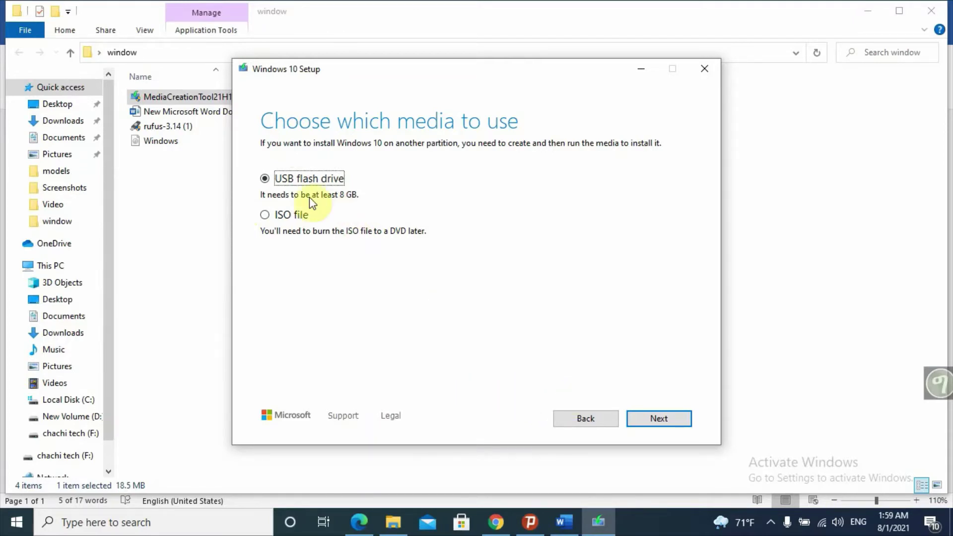
- Pick removable drive F: as the target and start writing Windows 10 to it
left_click(659, 420)
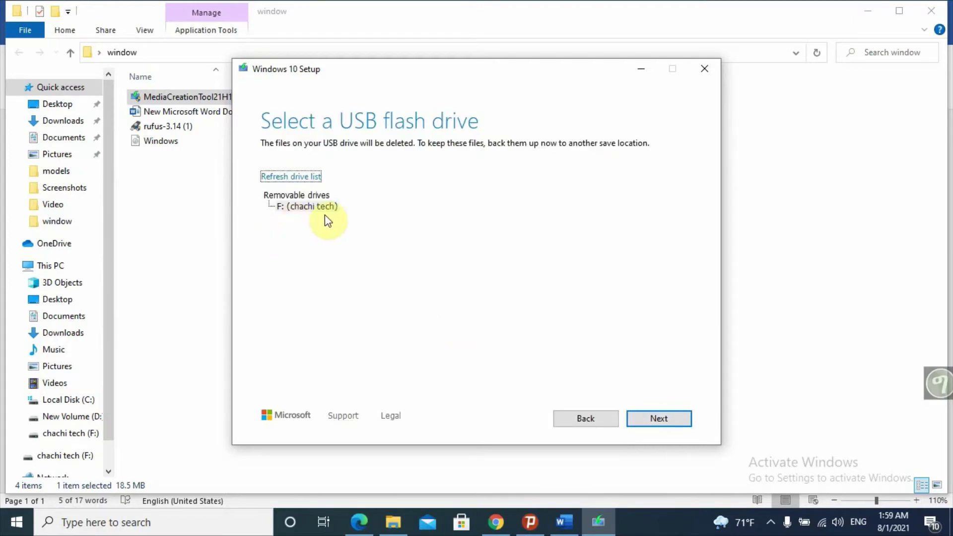
left_click(312, 207)
left_click(49, 266)
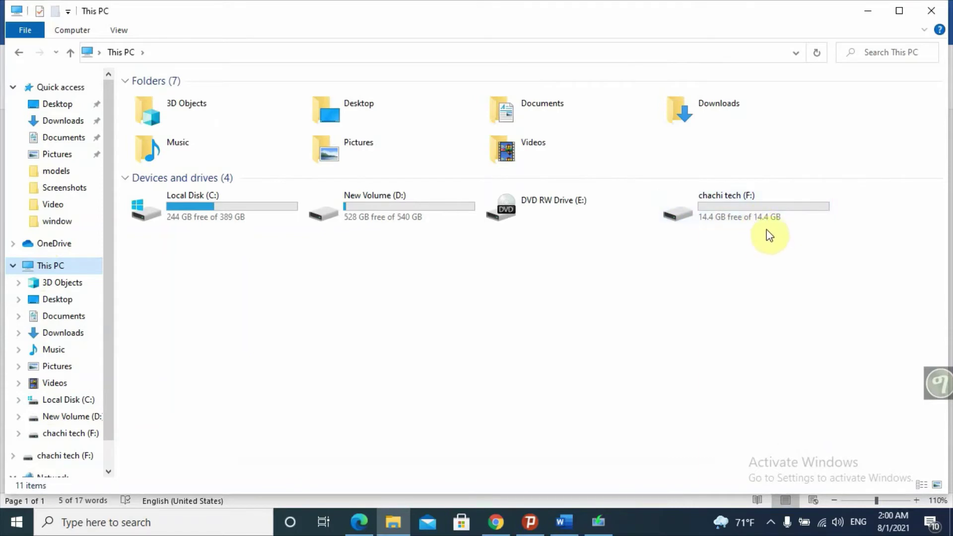
left_click(595, 524)
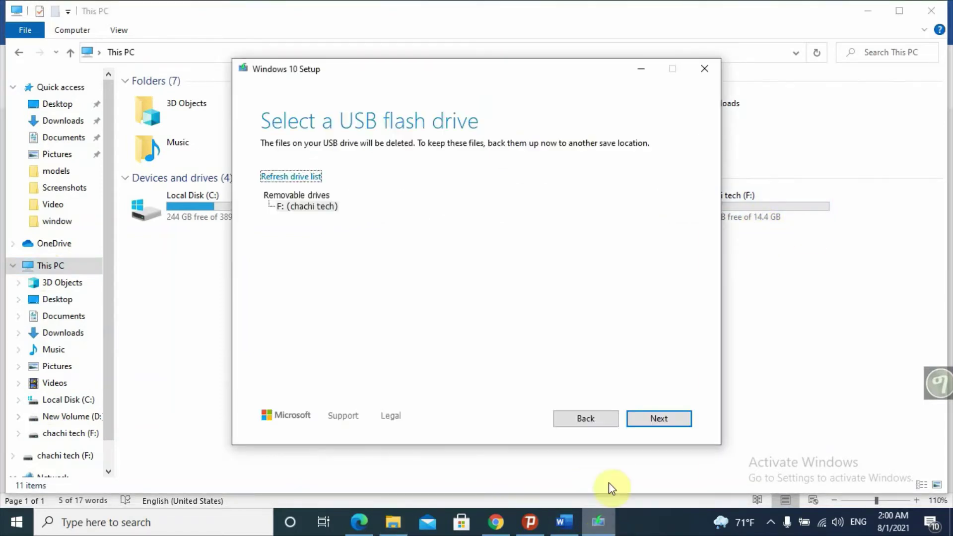
left_click(659, 421)
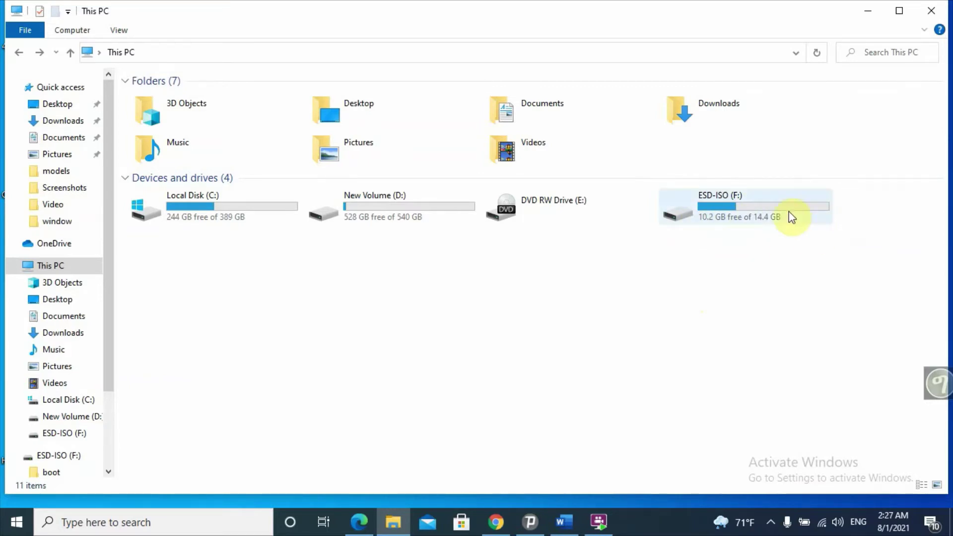
- Open the ESD-ISO (F:) drive in This PC to view its files
double_click(761, 219)
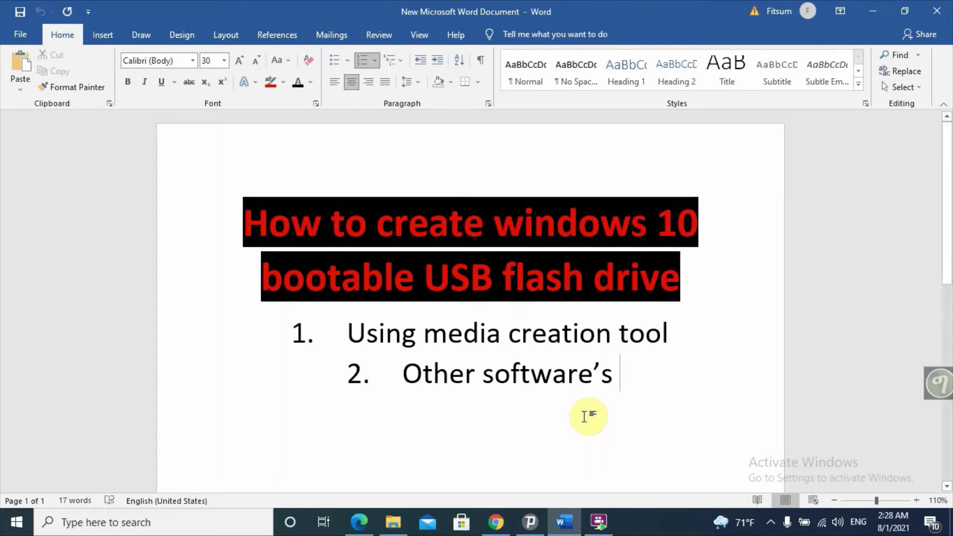
- Relaunch MediaCreationTool21H1 from the 'window' folder in File Explorer
left_click(395, 523)
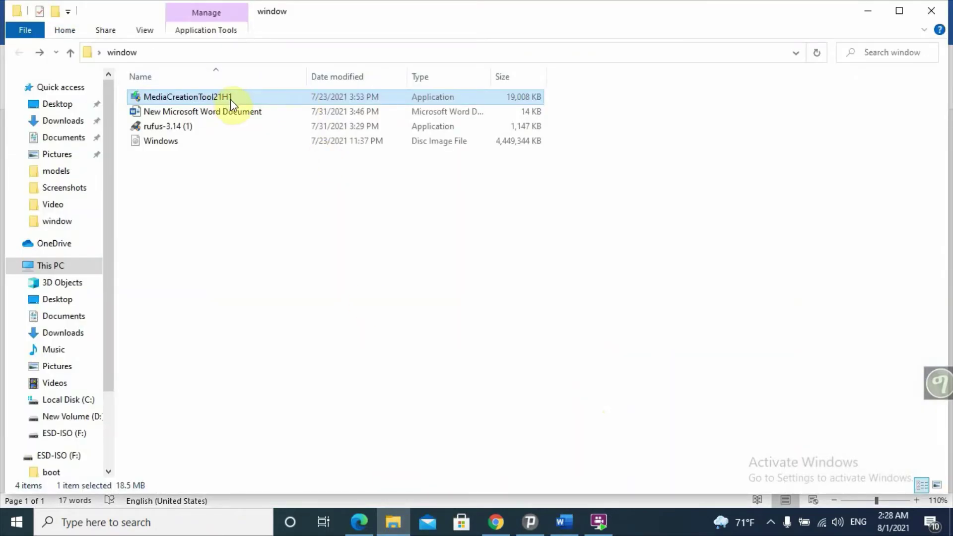
double_click(240, 96)
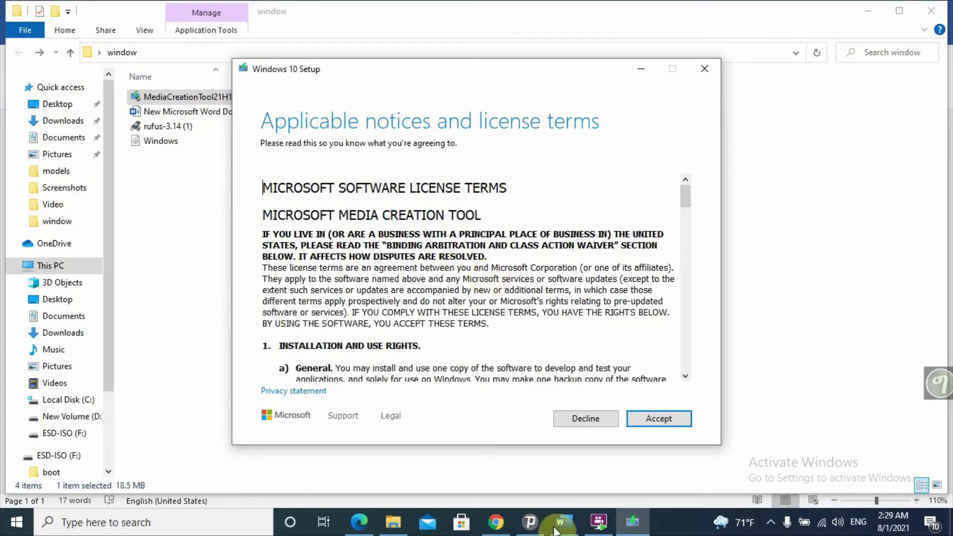
- Accept the license, choose installation media for another PC, and keep the recommended language, edition and architecture
left_click(666, 427)
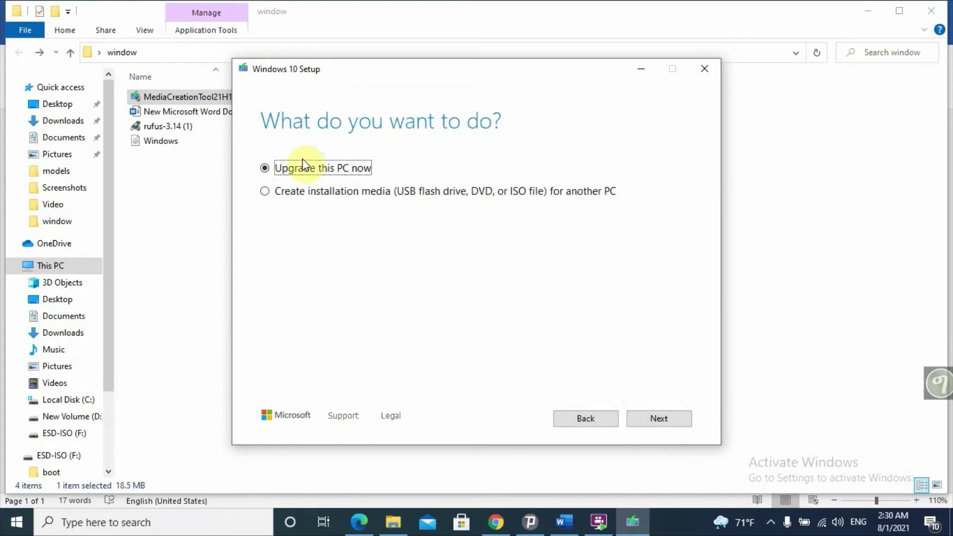
left_click(266, 193)
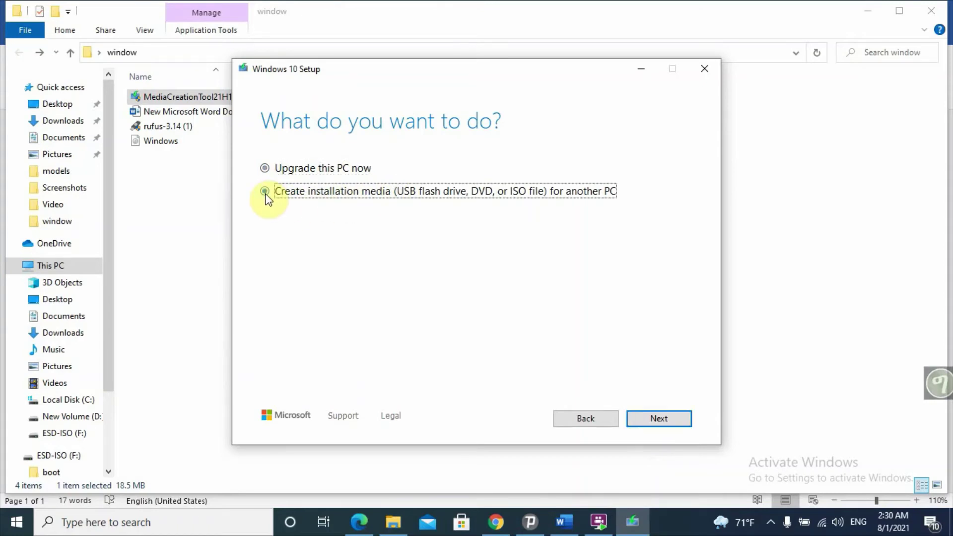
left_click(673, 420)
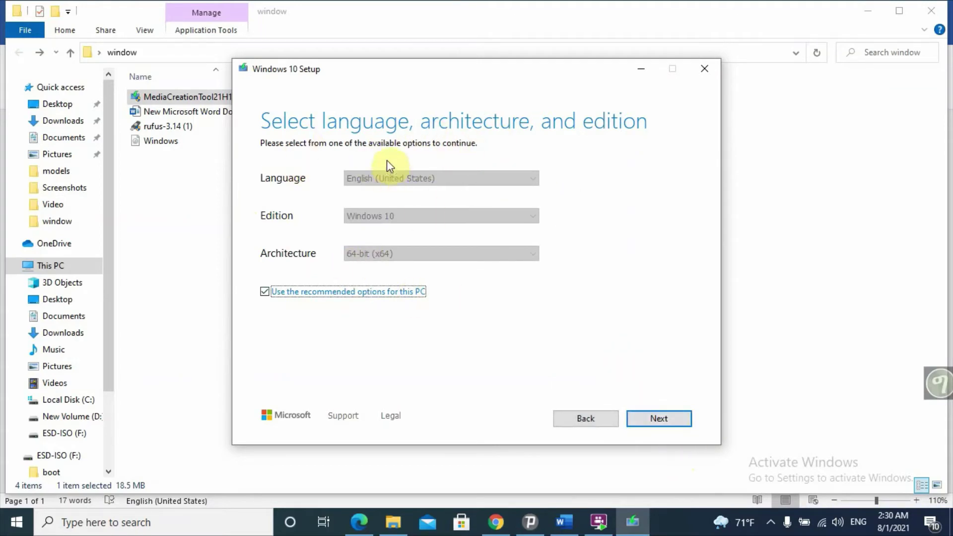
left_click(666, 418)
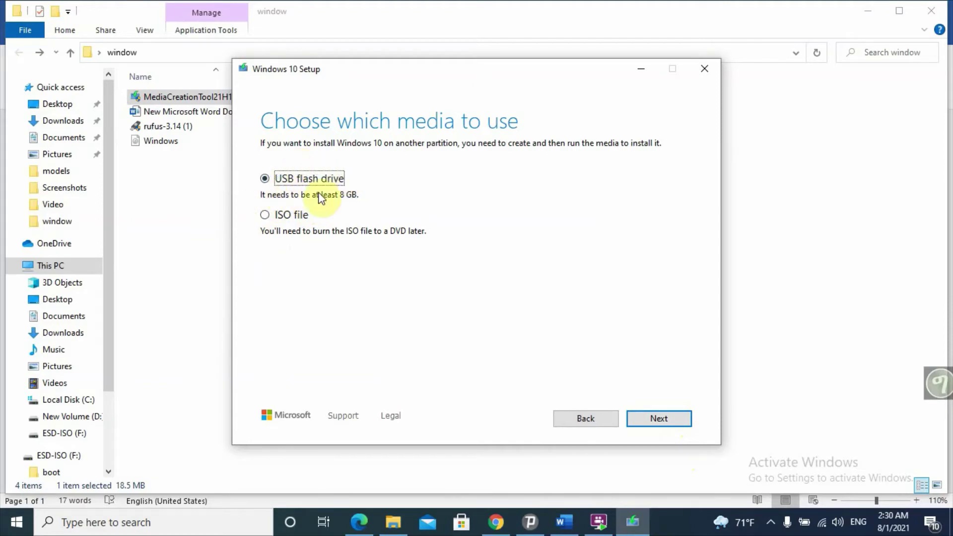
- Choose ISO file as the media type and continue to picking its save location
left_click(264, 216)
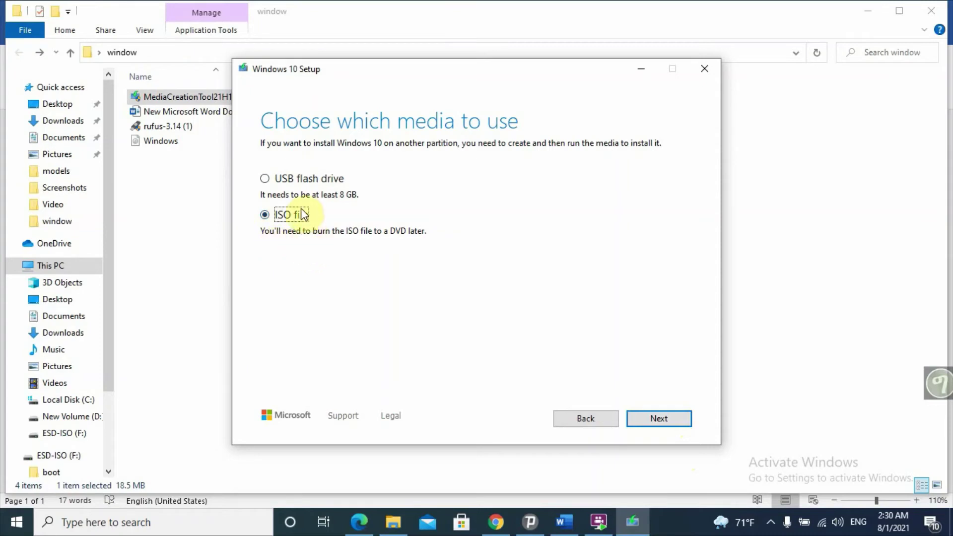
left_click(683, 423)
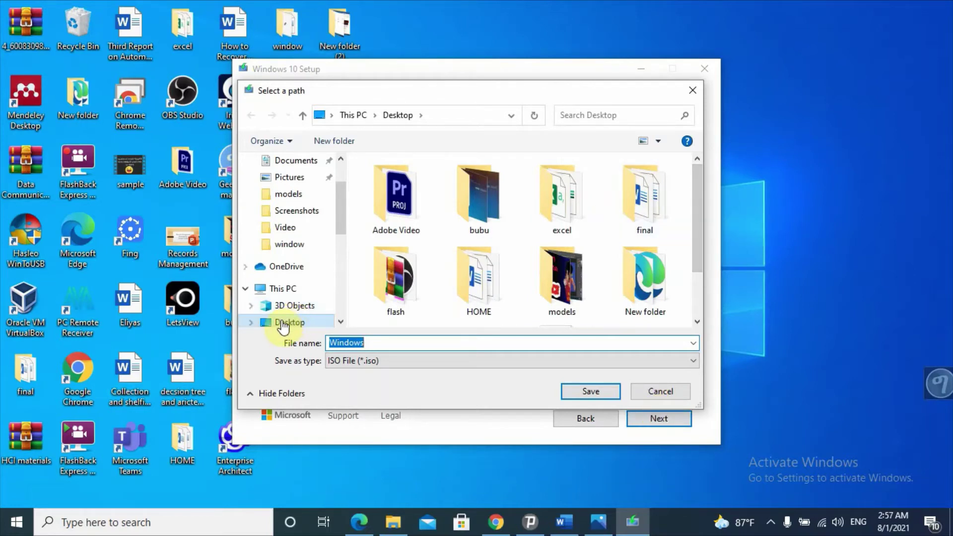
- Save the ISO as 'Windows' in the Desktop's window folder to begin the download
left_click_drag(697, 177, 696, 244)
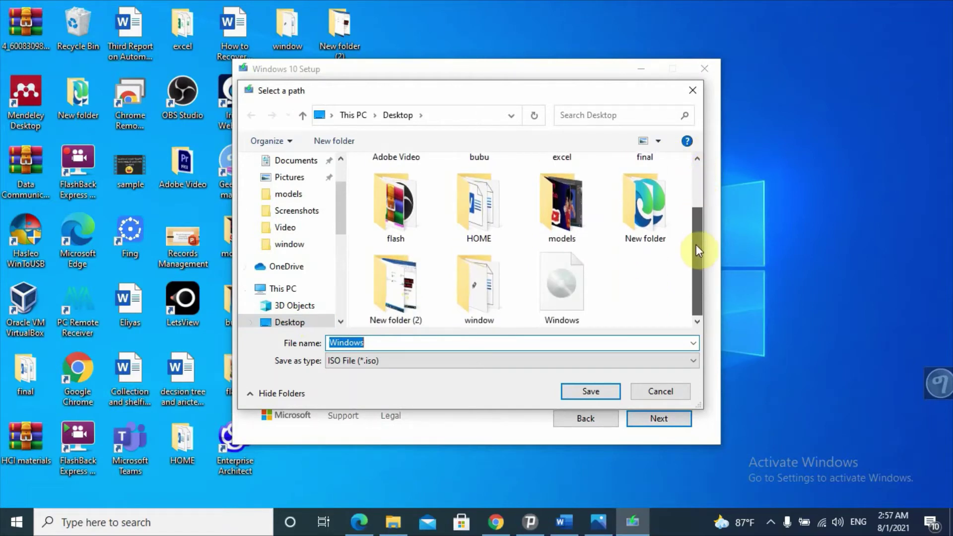
double_click(477, 291)
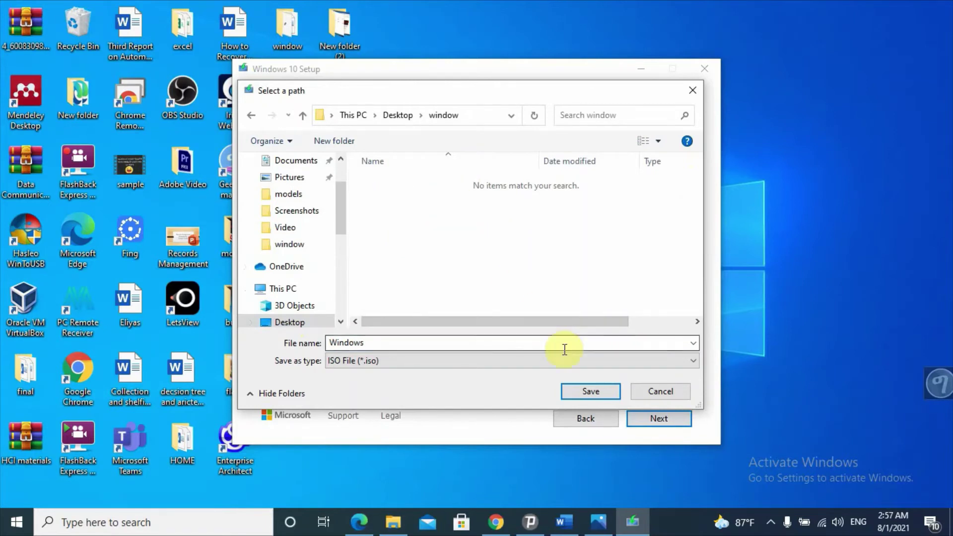
left_click(595, 392)
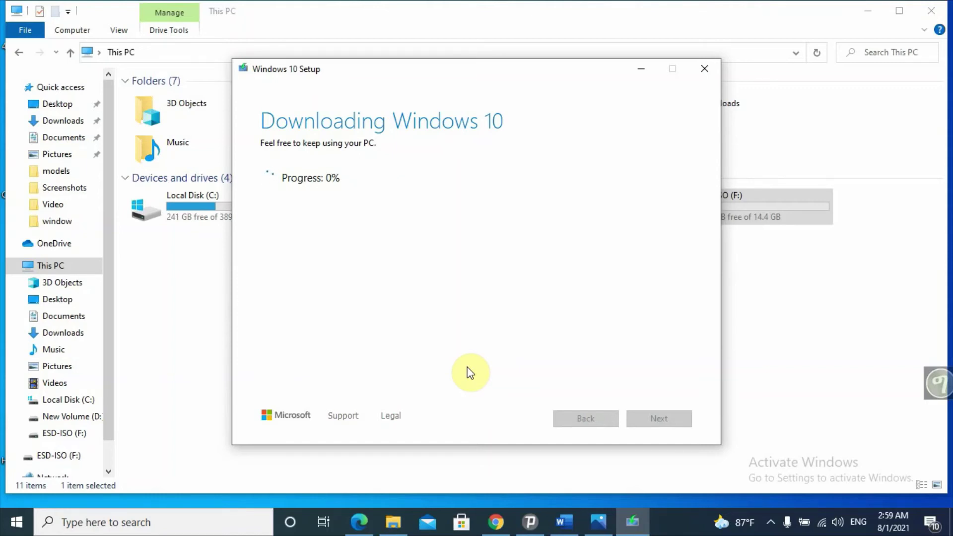
- In Chrome, search 'rufus latest version 2021' and open the official rufus.ie site
left_click(496, 523)
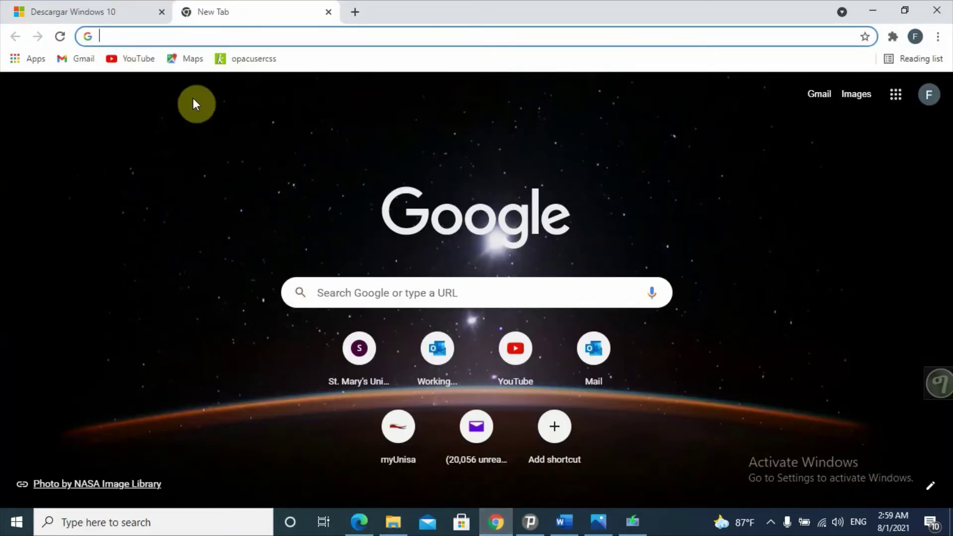
type("rufus latest version 2021")
type("rufu")
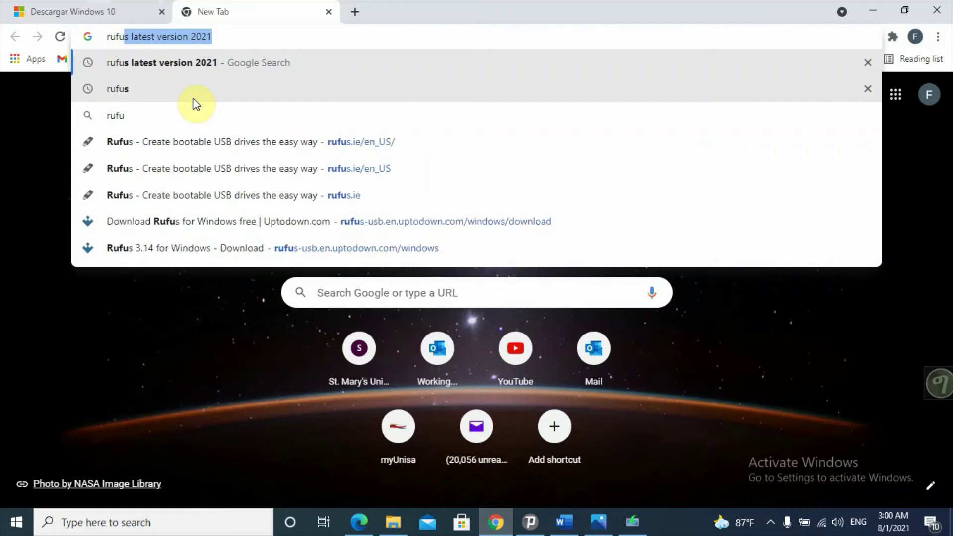
left_click(196, 67)
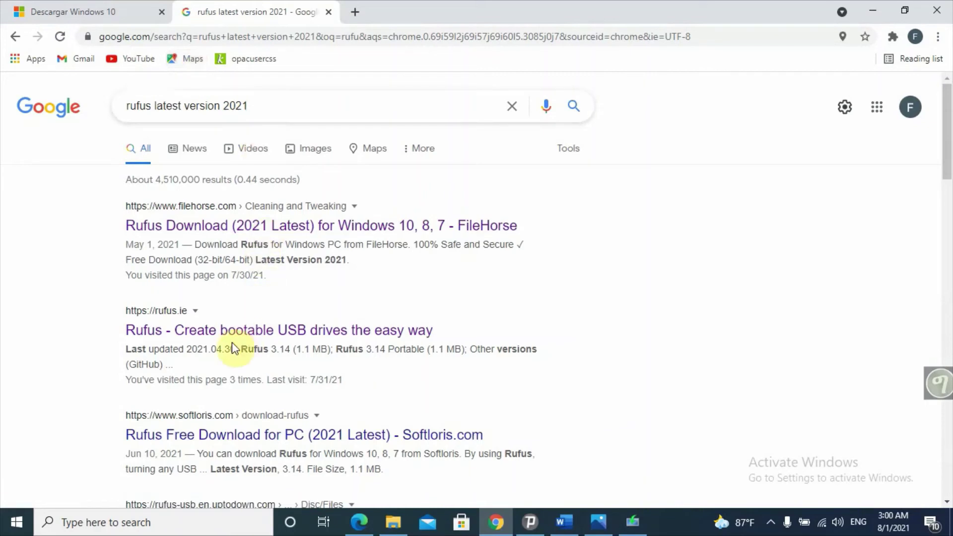
left_click(196, 332)
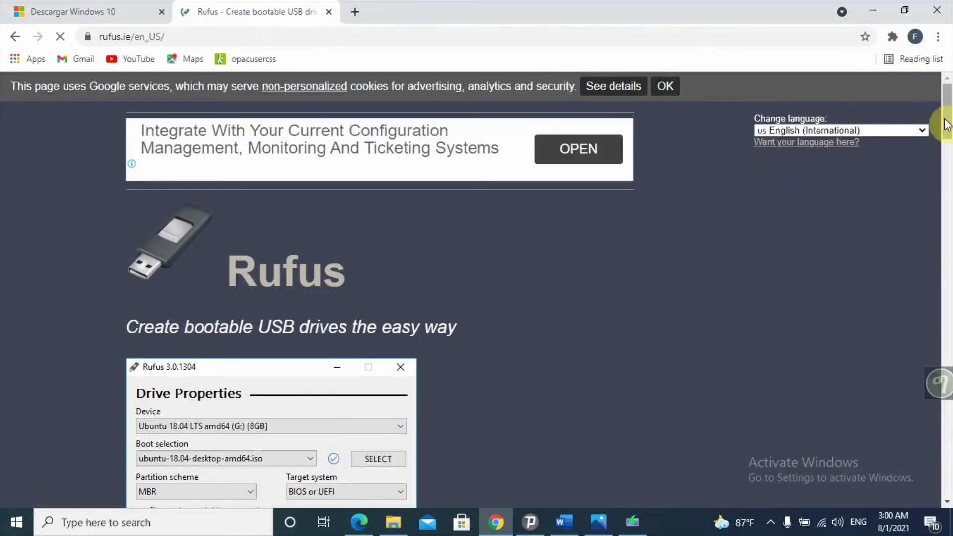
- Scroll to the Download section on rufus.ie and download the Rufus 3.14 installer
scroll(947, 143, "down", 3)
left_click_drag(947, 143, 947, 211)
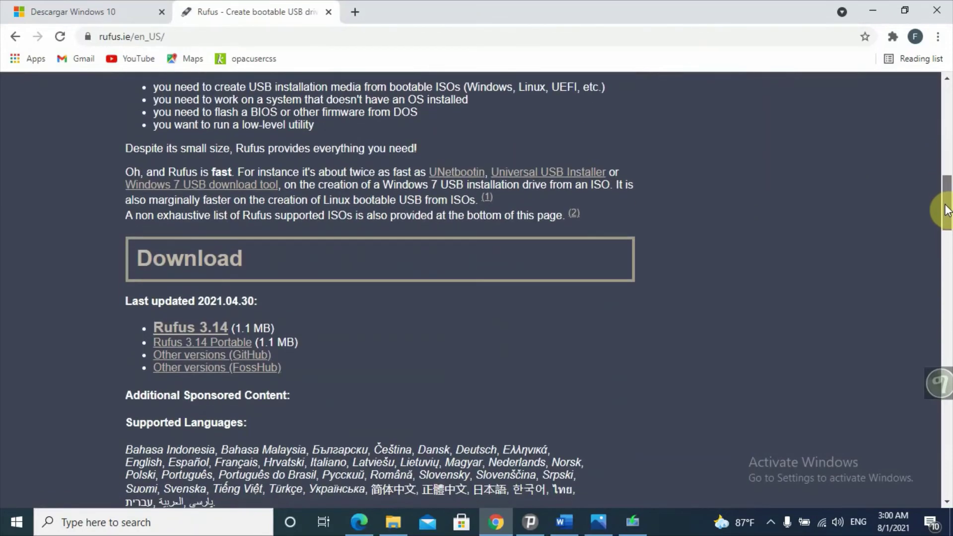
left_click(211, 329)
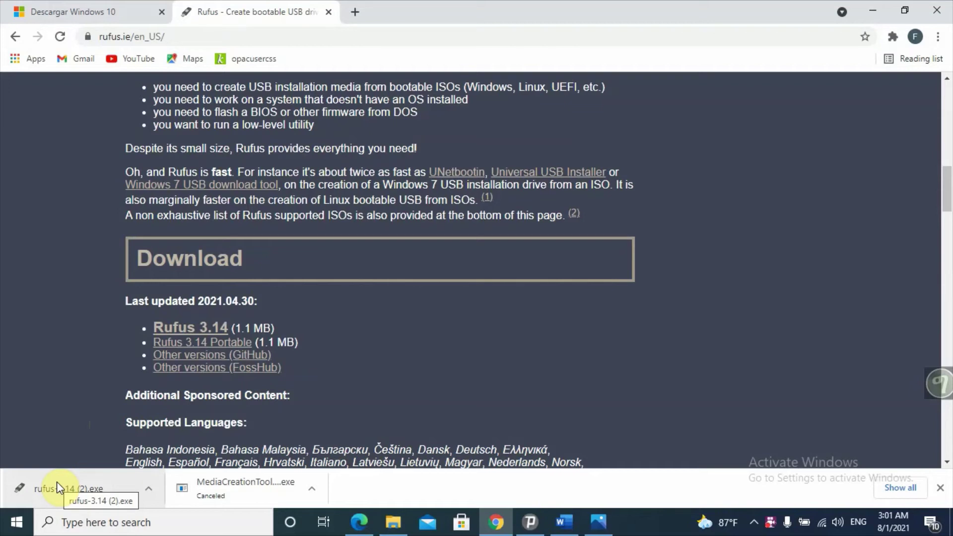
- Launch Rufus 3.14, select the ESD-ISO (F:) [16 GB] drive, and keep 'Disk or ISO image' boot selection
left_click(57, 483)
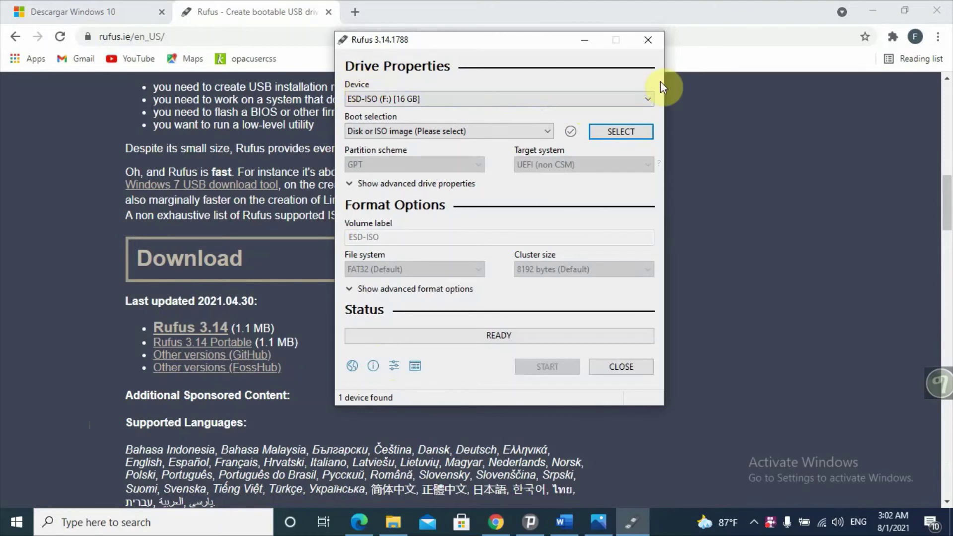
left_click(640, 100)
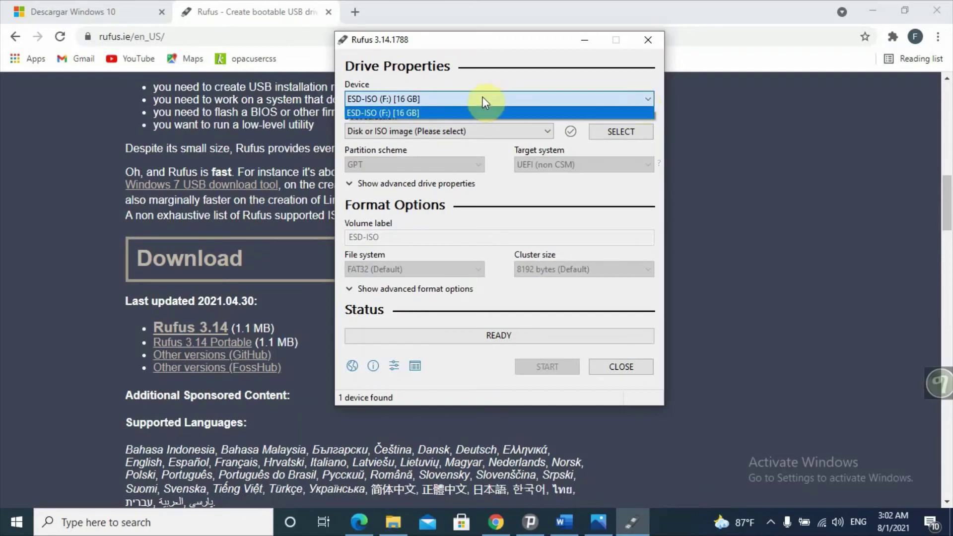
left_click(546, 96)
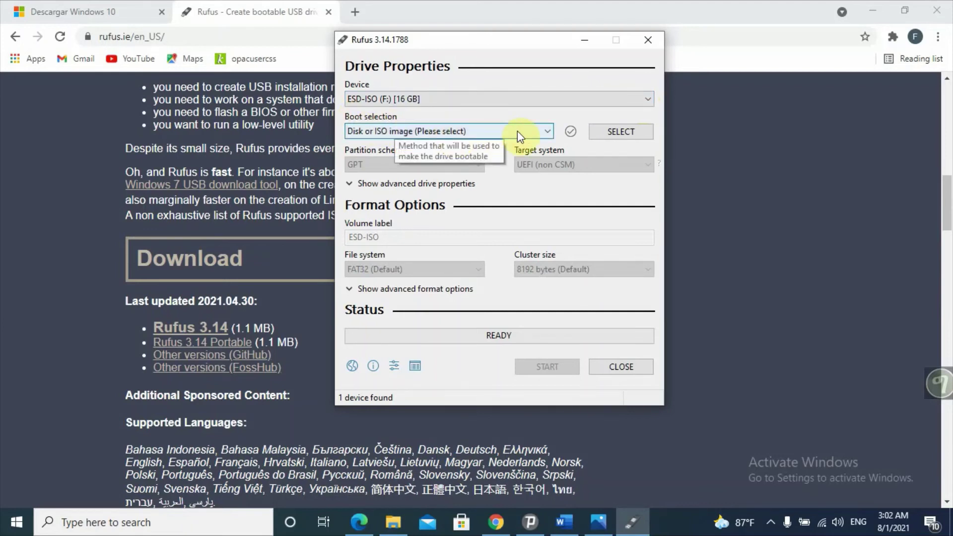
left_click(544, 131)
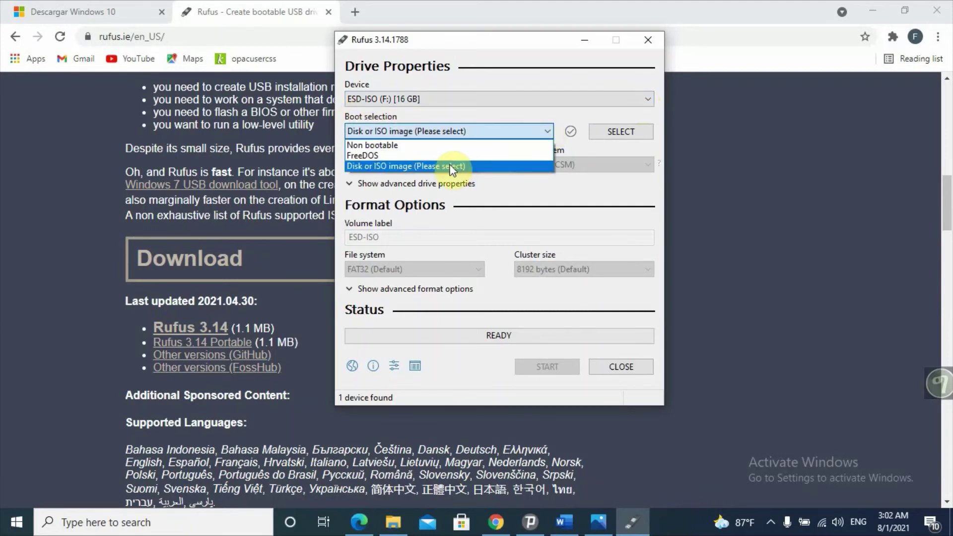
left_click(452, 167)
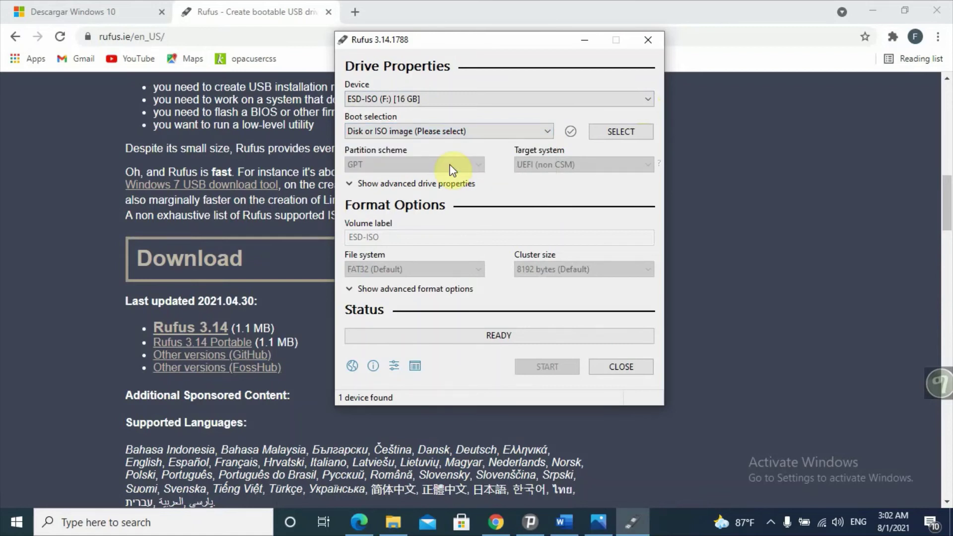
- Load Windows.iso from the Desktop's window folder as Rufus's boot image
left_click(620, 132)
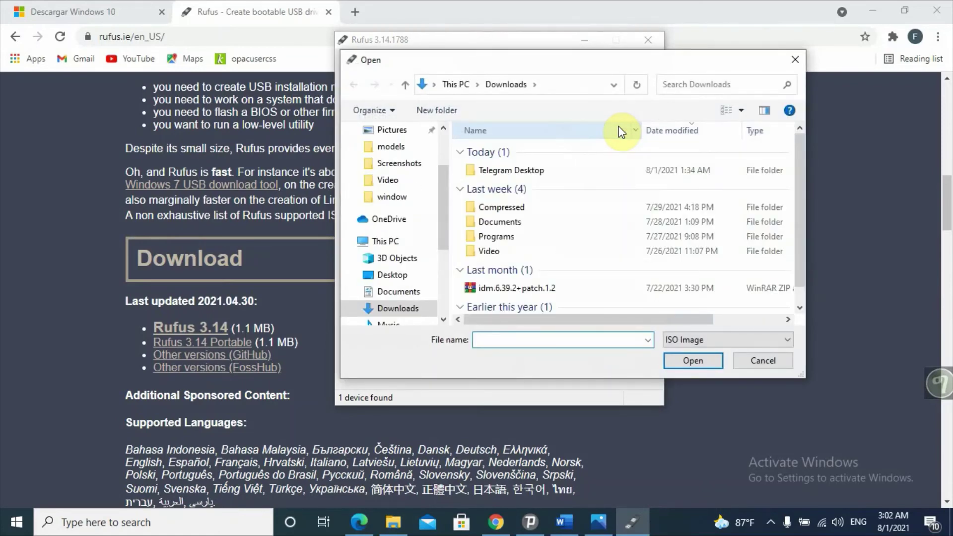
left_click(386, 278)
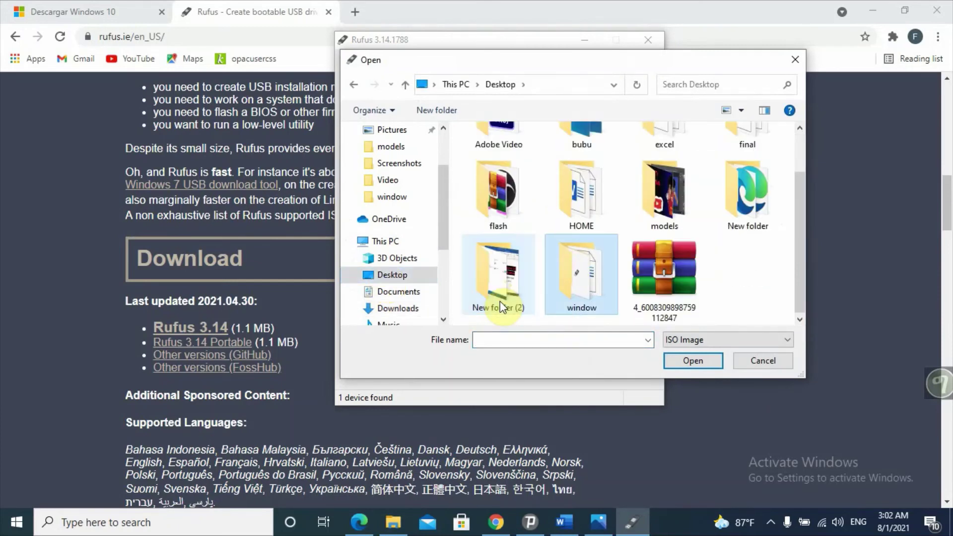
double_click(591, 281)
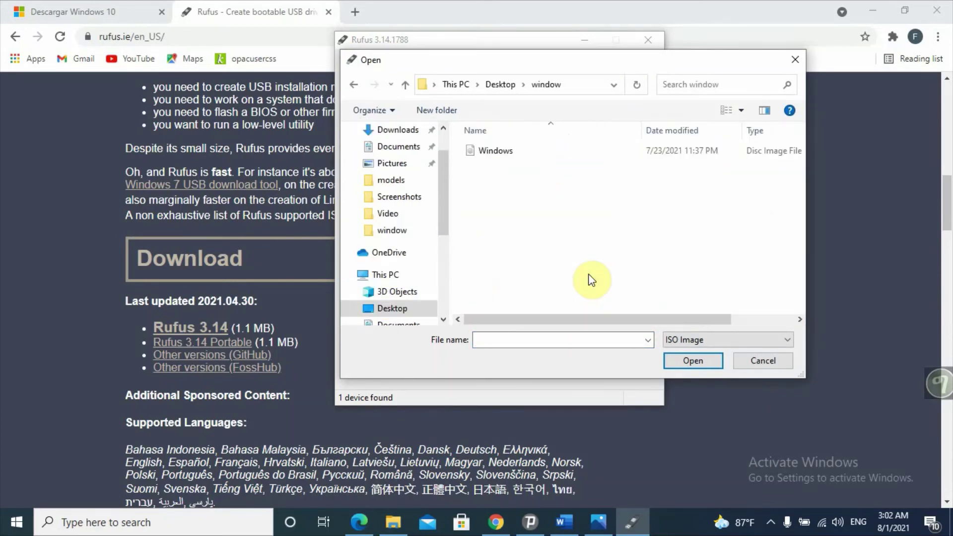
left_click(522, 156)
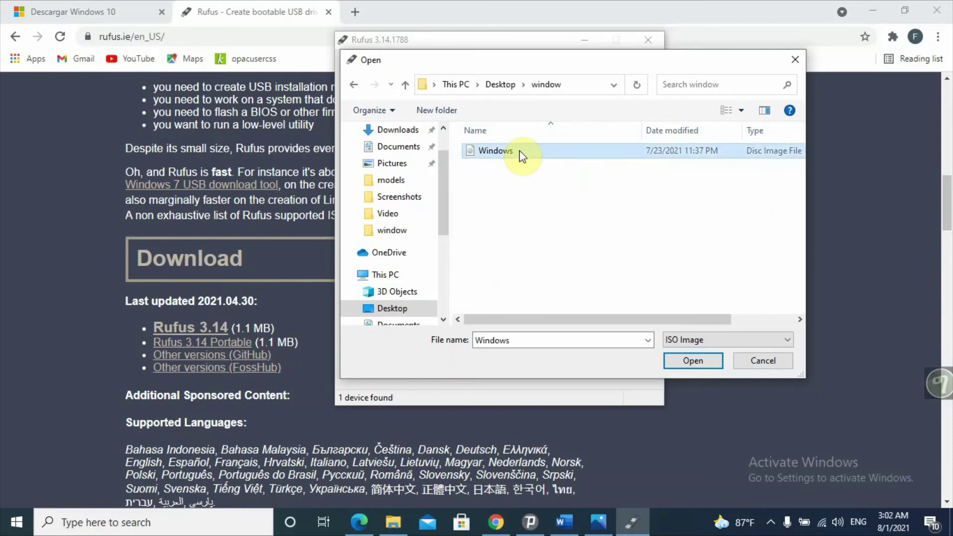
left_click(693, 361)
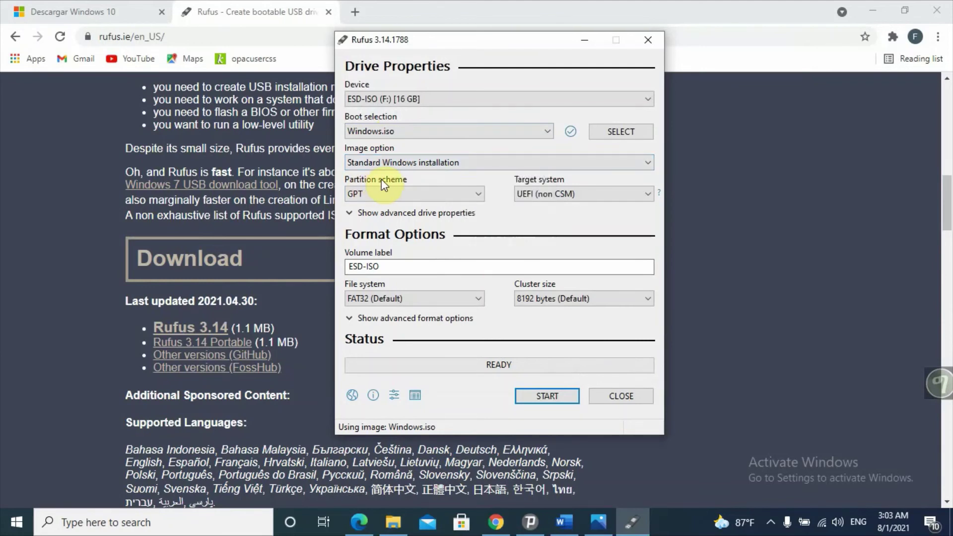
left_click(471, 194)
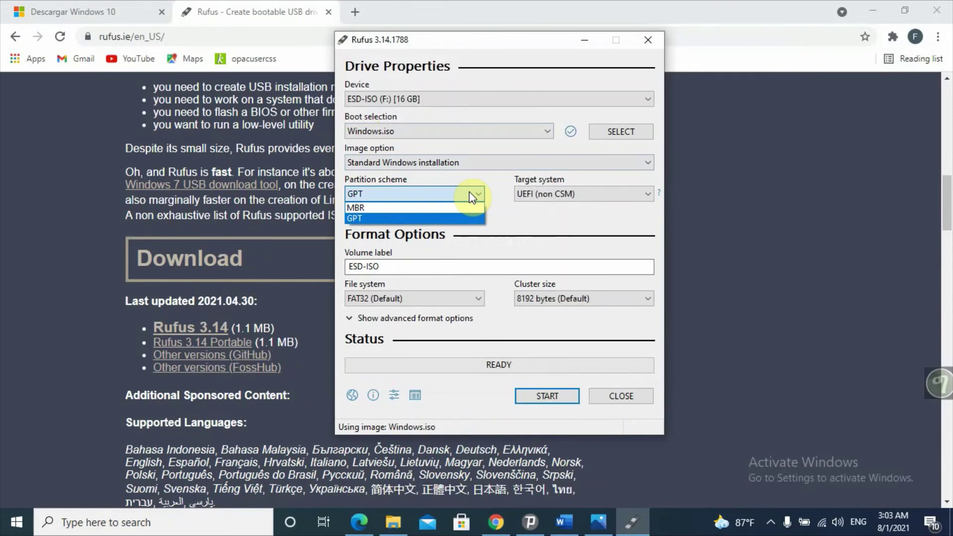
left_click(469, 193)
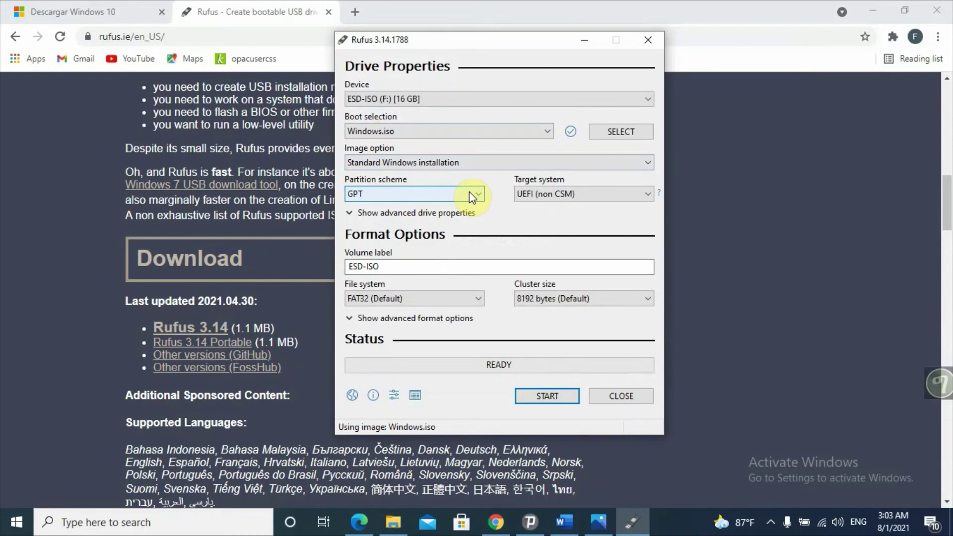
left_click(84, 527)
- Search for 'disk manage' and launch 'Create and format hard disk partitions'
type("d")
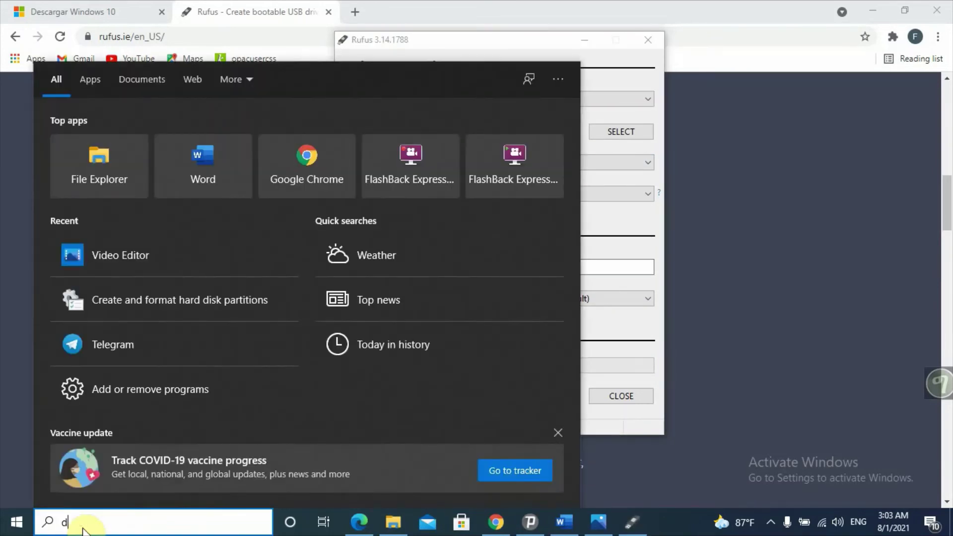
type("isk manage")
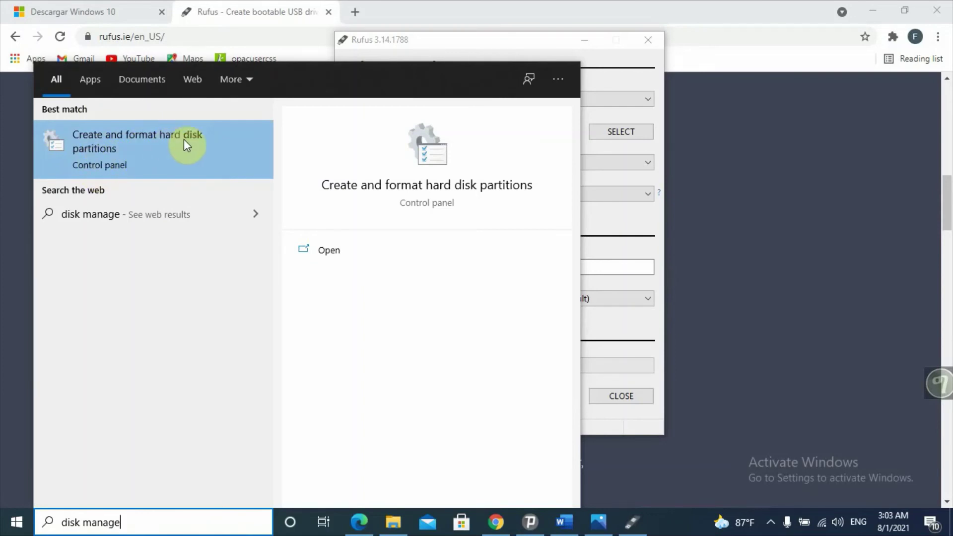
left_click(198, 140)
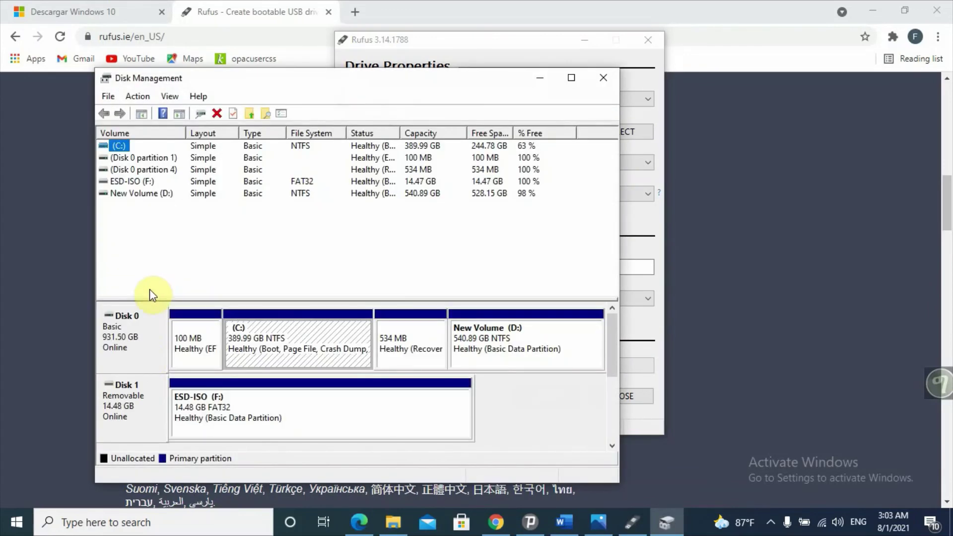
- Check Disk 0's properties to confirm GUID Partition Table (GPT), then close Disk Management
right_click(129, 323)
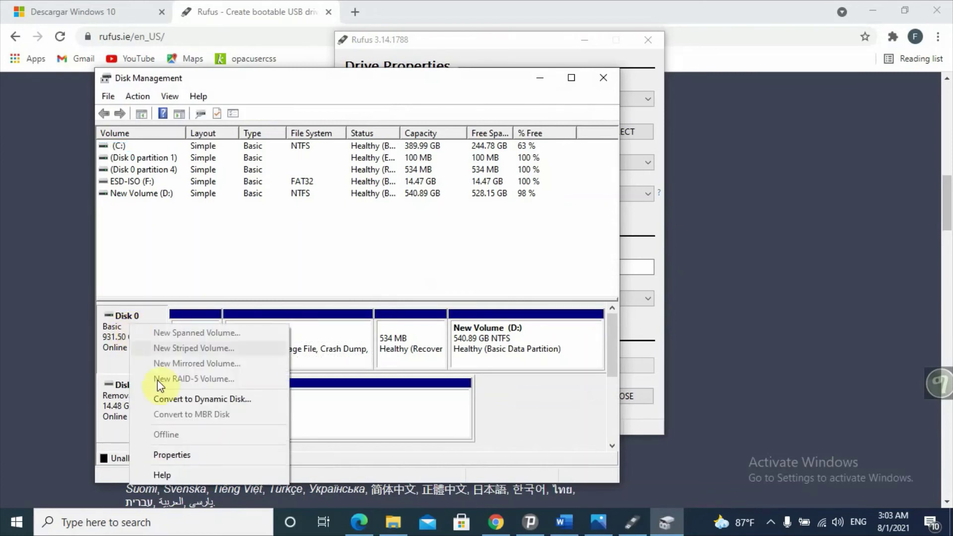
left_click(175, 461)
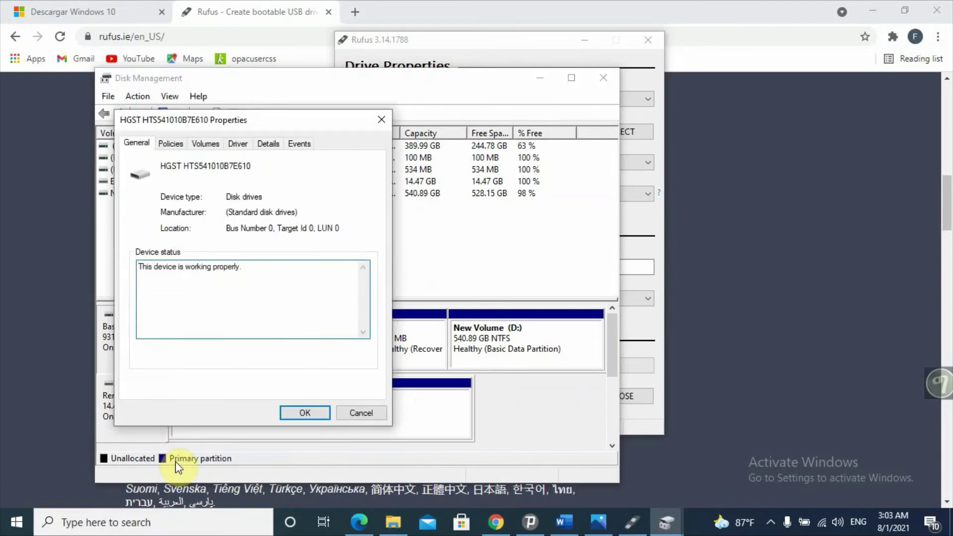
left_click(206, 144)
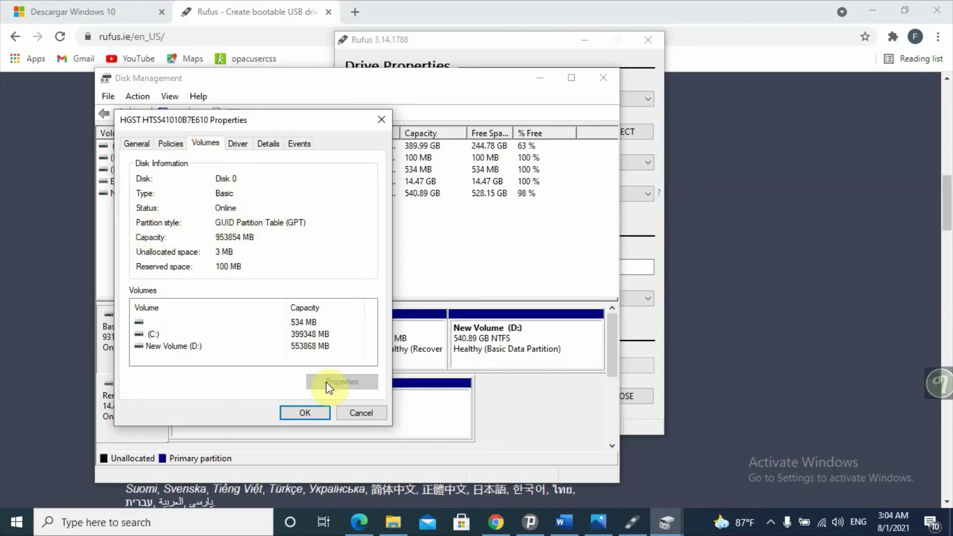
left_click(311, 413)
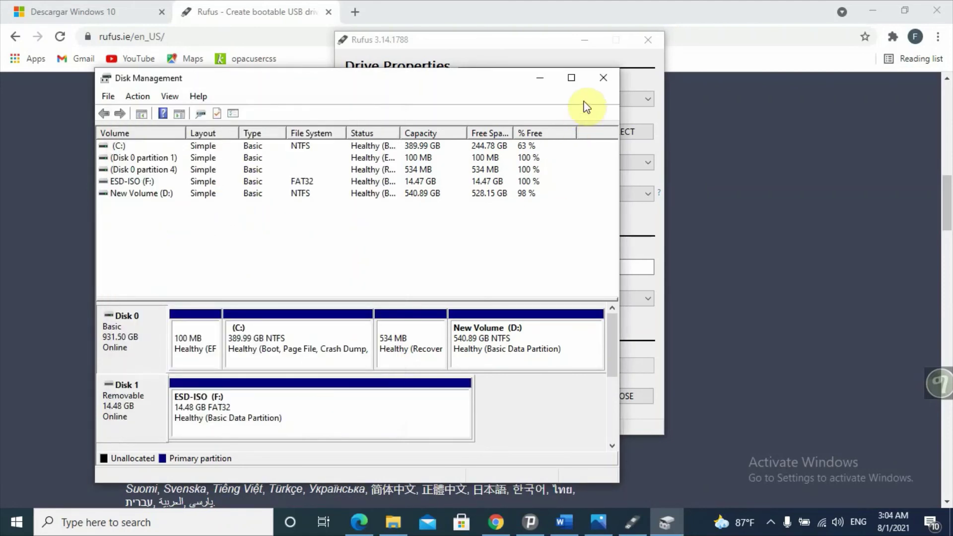
left_click(604, 78)
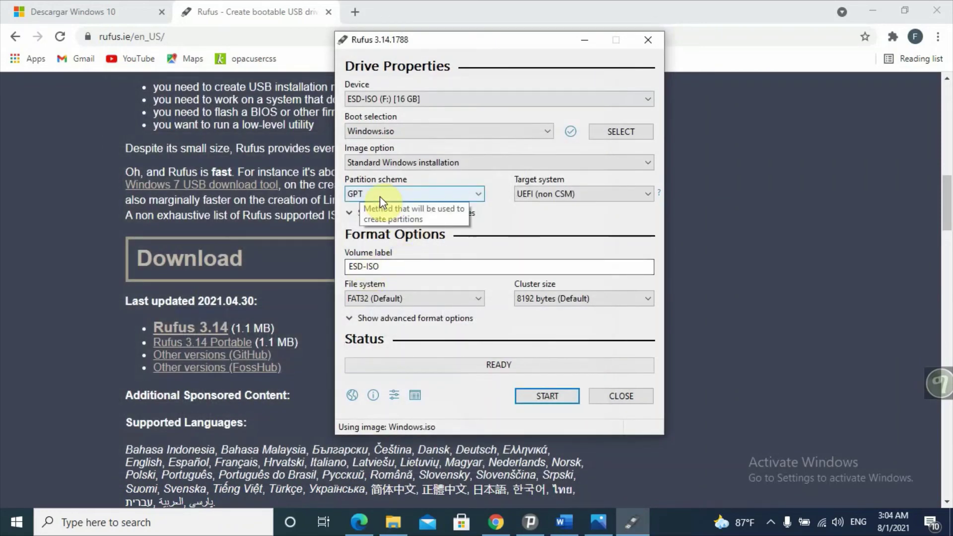
left_click(476, 193)
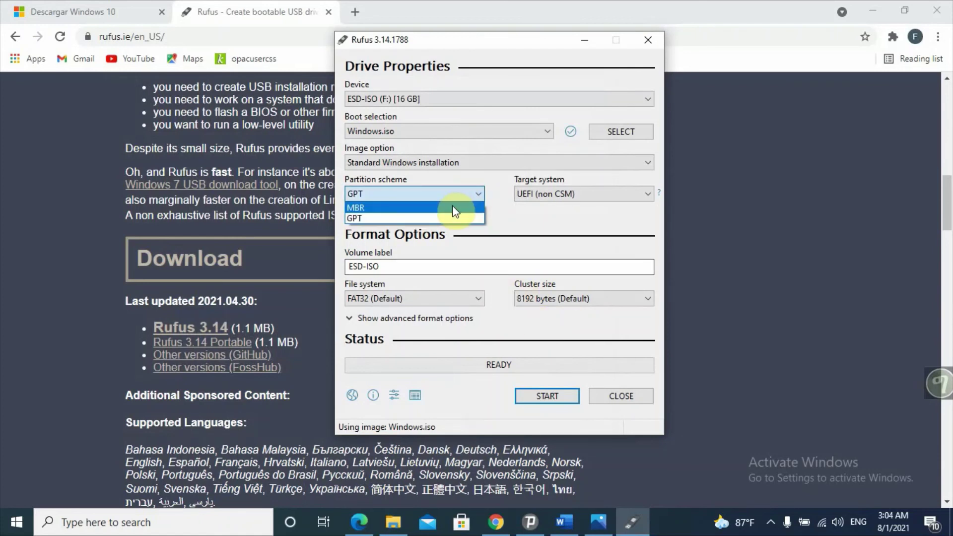
left_click(454, 209)
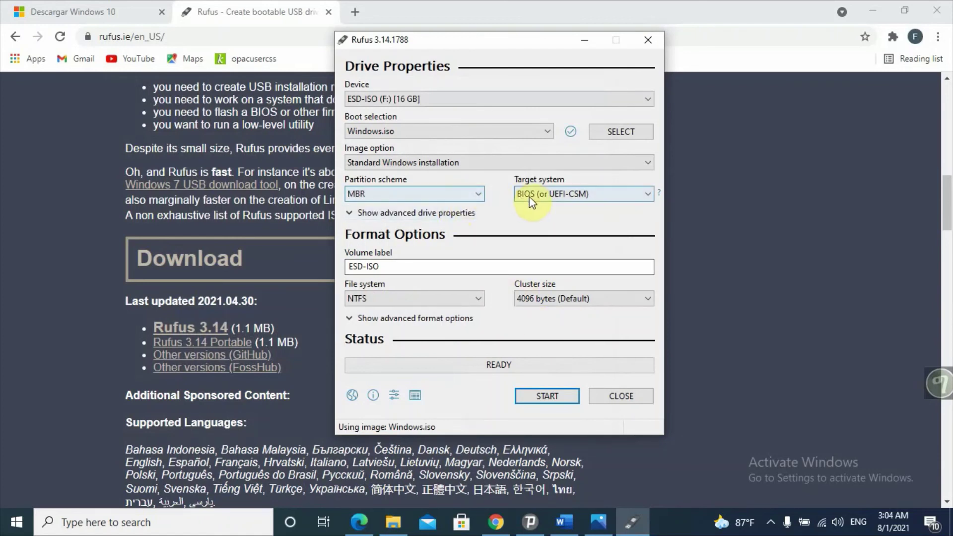
left_click(478, 193)
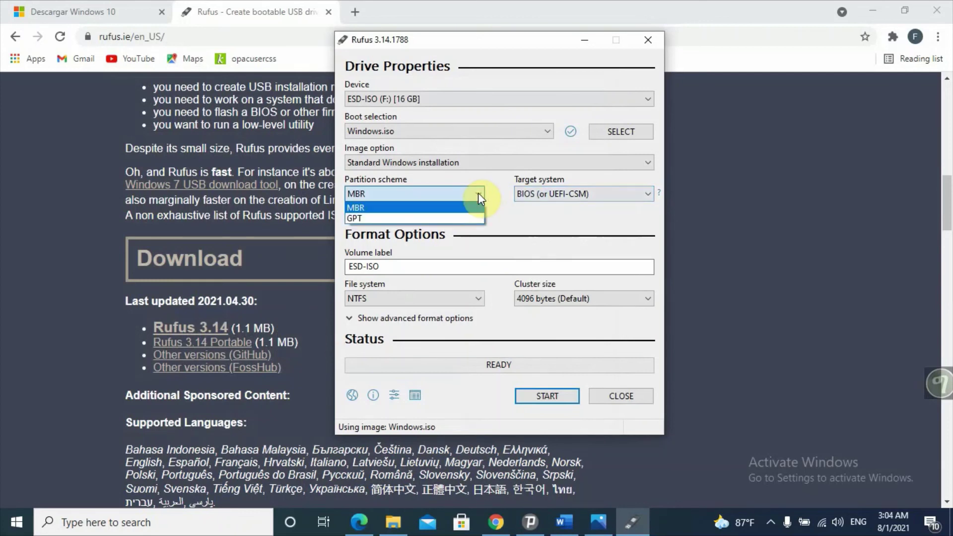
left_click(442, 218)
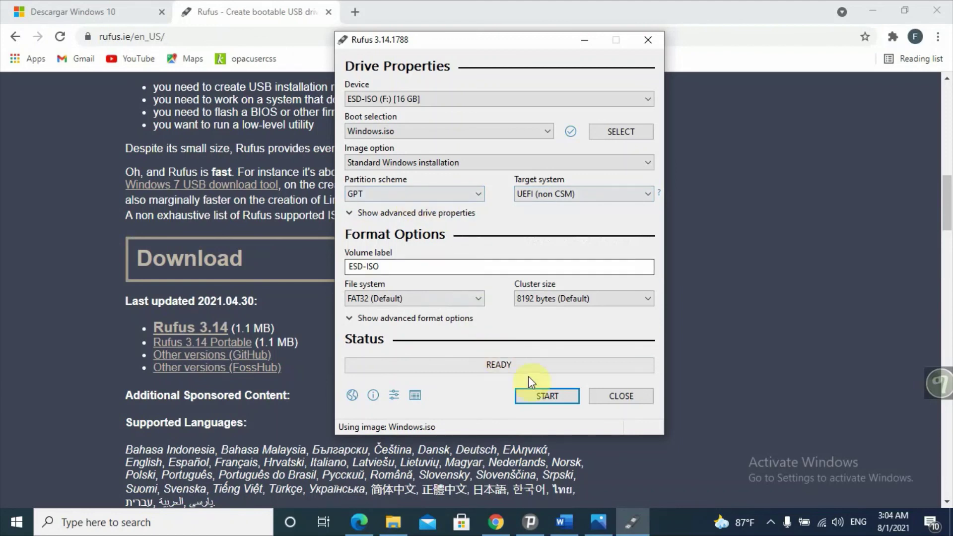
- Start writing Windows.iso to the ESD-ISO (F:) drive, accepting the data-destruction warning
left_click(559, 399)
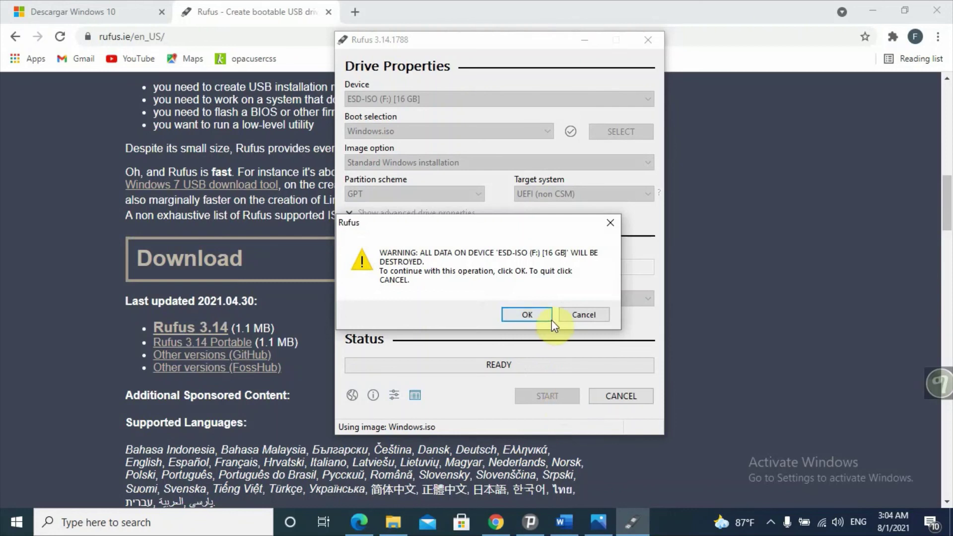
left_click(537, 317)
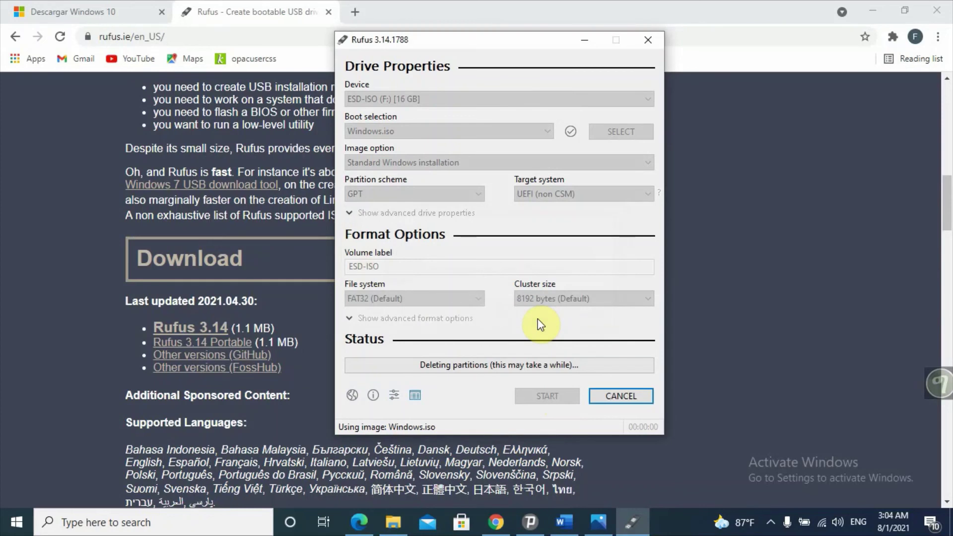